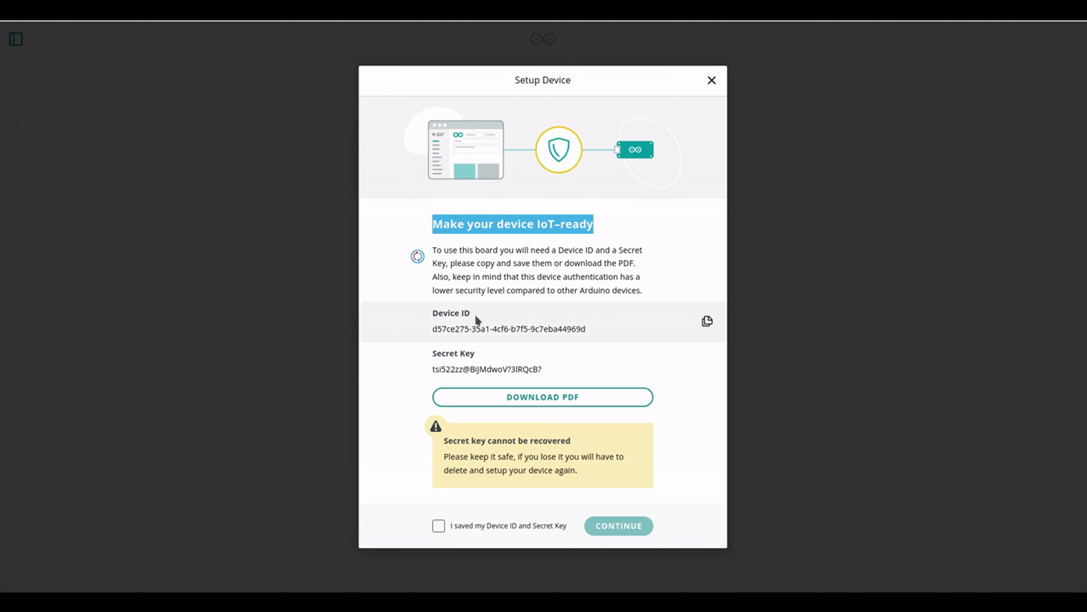
- Download the PDF containing the new board's Device ID and Secret Key
left_click_drag(601, 331, 440, 329)
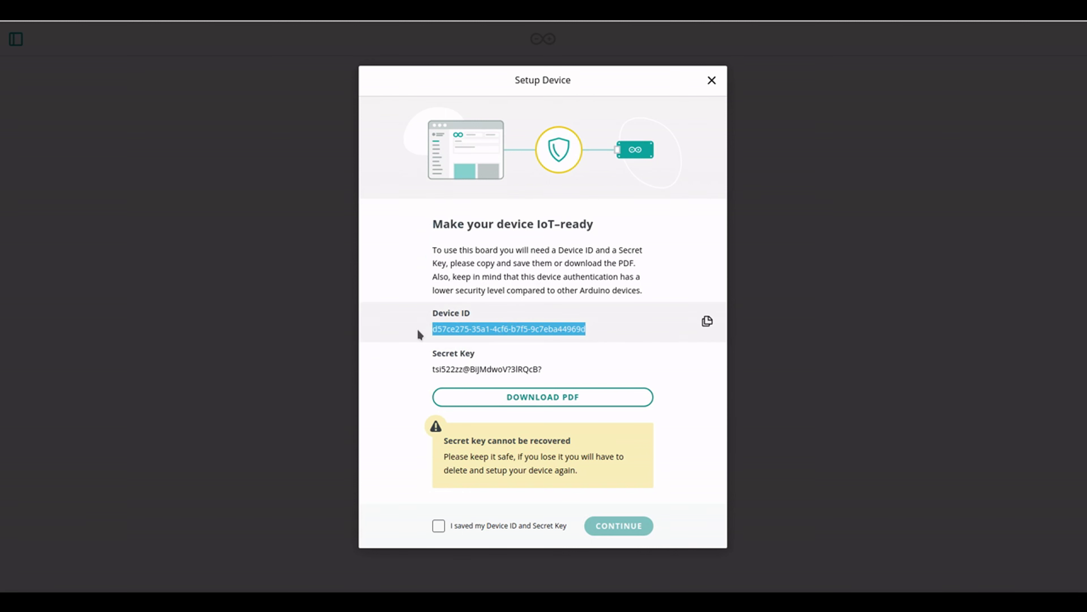
left_click_drag(574, 371, 417, 367)
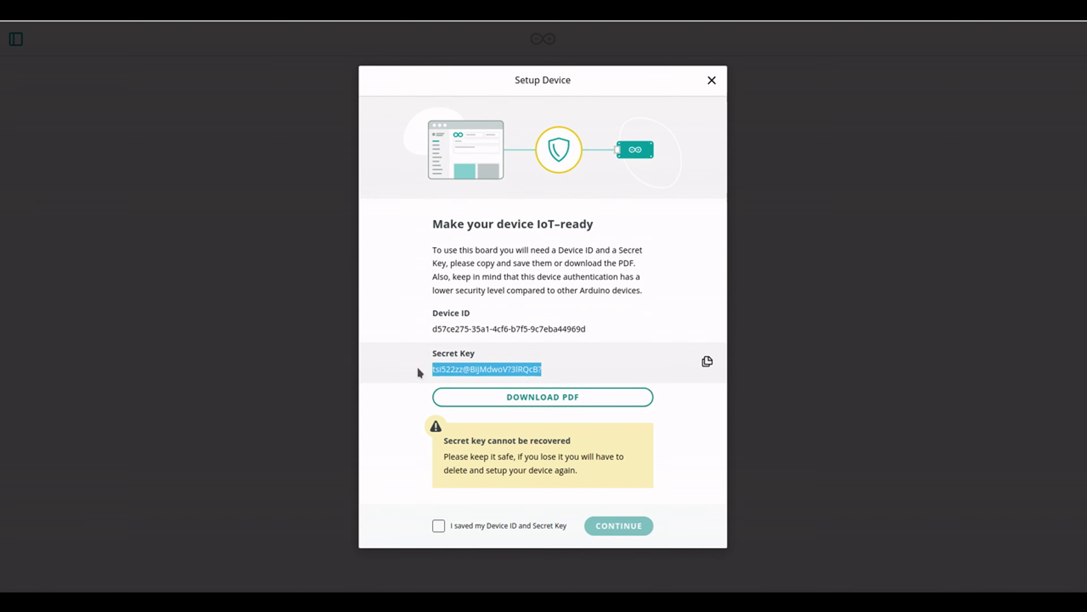
left_click(700, 414)
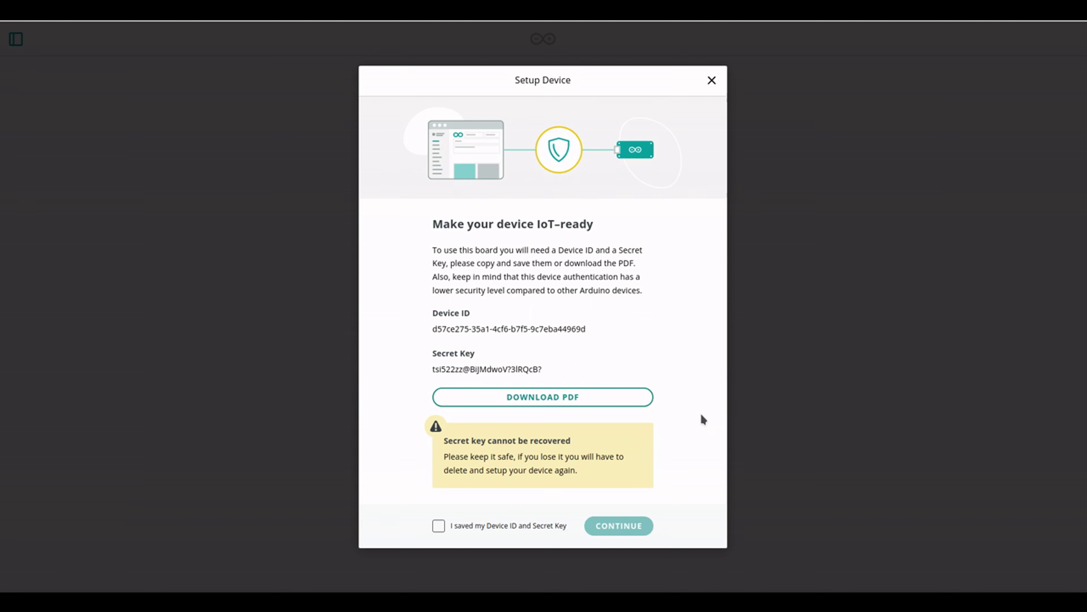
left_click(538, 398)
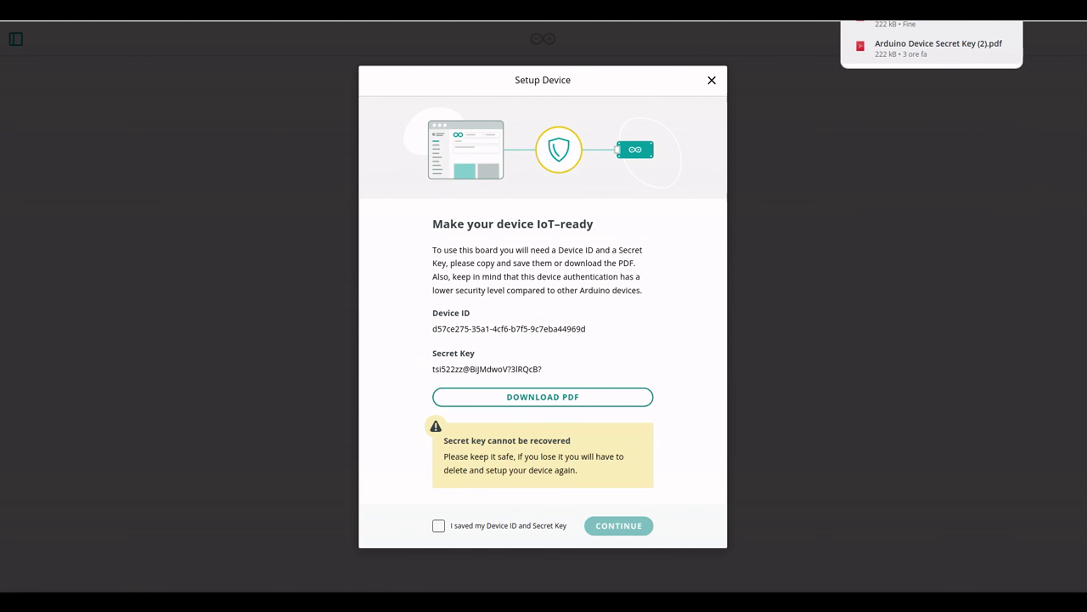
- Open the downloaded Arduino Device Secret Key PDF from the Scaricati folder and review its Device ID and Secret Key
mouse_move(316, 601)
left_click(316, 551)
double_click(299, 281)
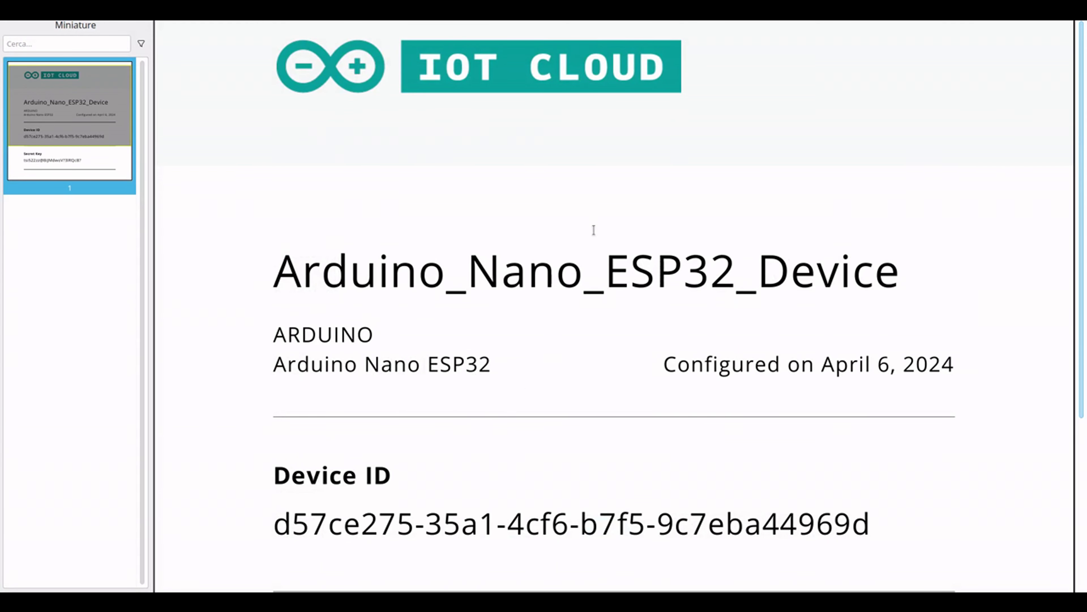
scroll(594, 230, "down", 5)
left_click_drag(892, 300, 273, 300)
scroll(721, 362, "down", 1)
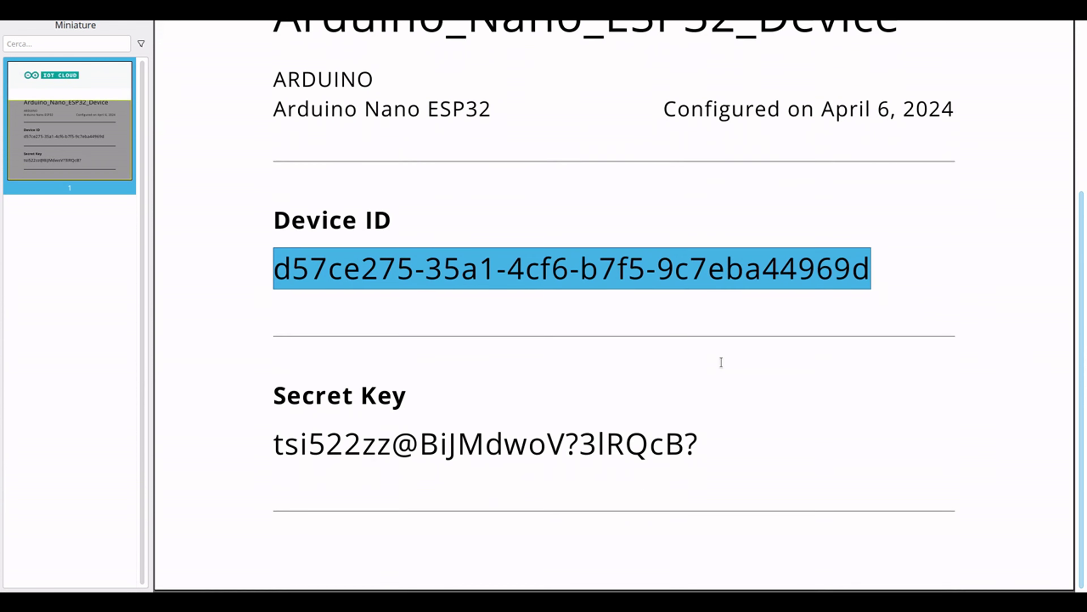
left_click_drag(725, 446, 270, 441)
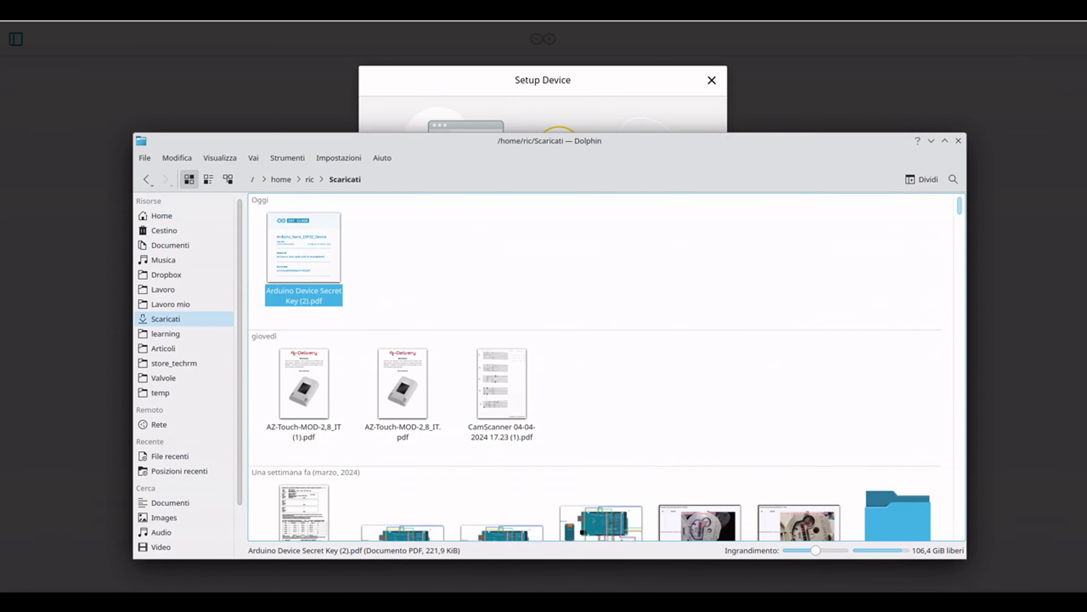
left_click(370, 578)
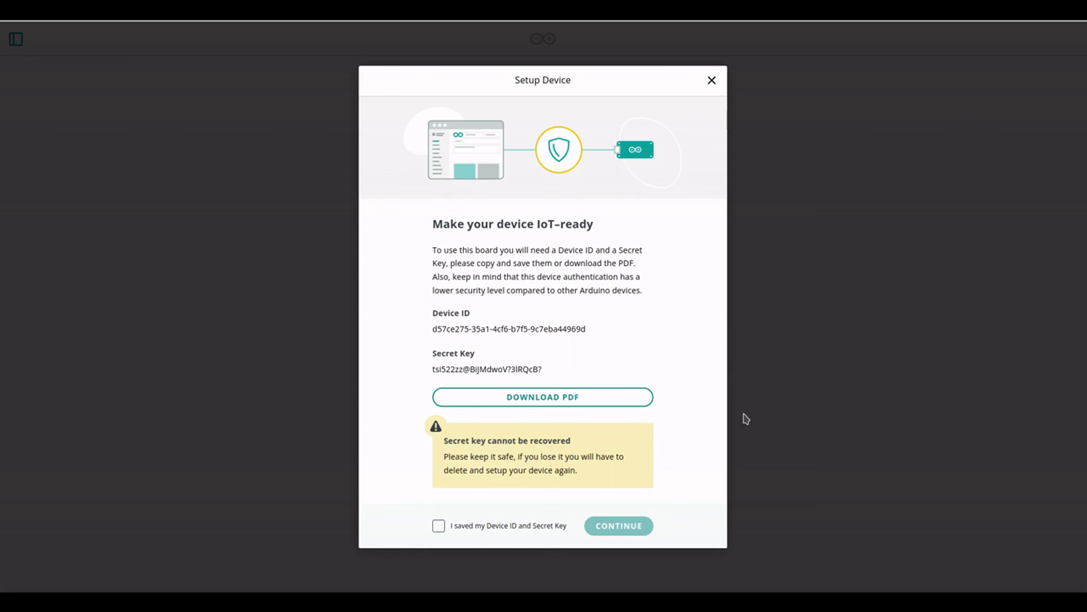
- Confirm that the Device ID and Secret Key are saved, and finish the device setup
left_click(438, 527)
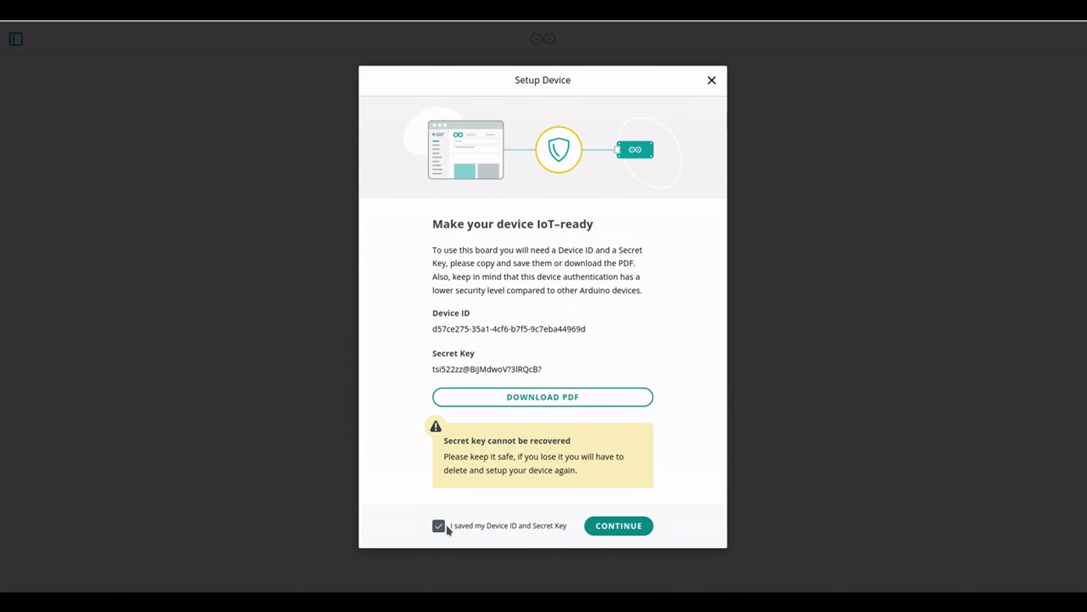
left_click(624, 528)
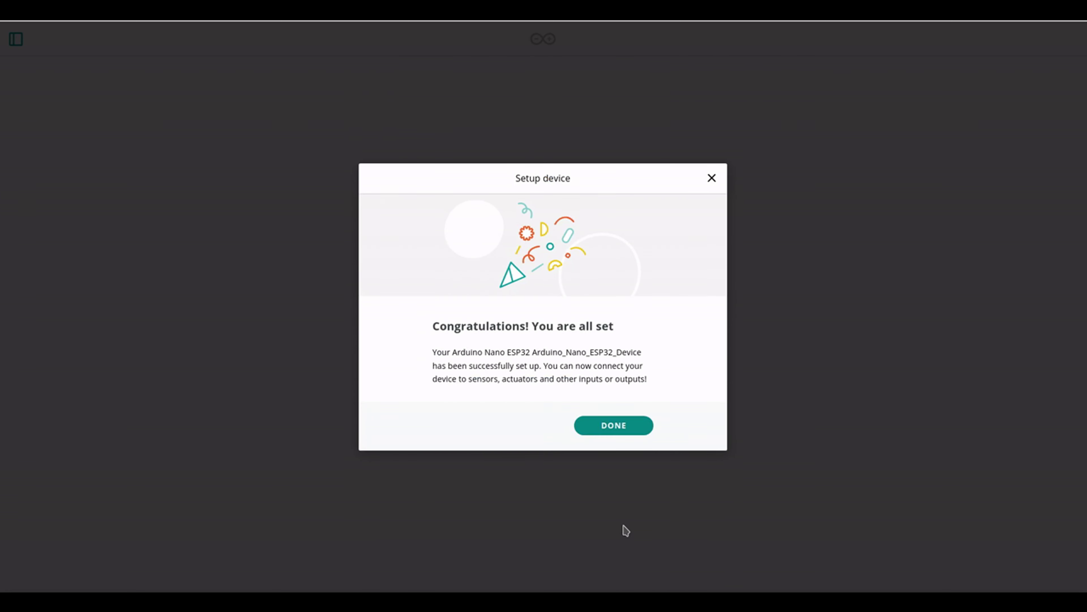
left_click(621, 432)
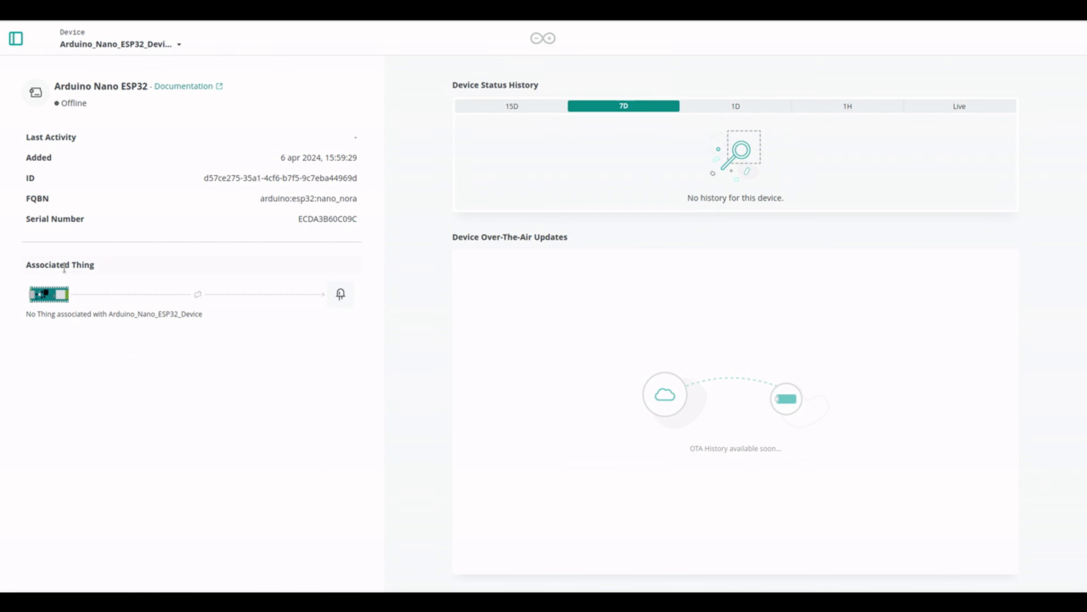
- Create a Thing associated with the Arduino Nano ESP32 device
left_click_drag(17, 266, 107, 269)
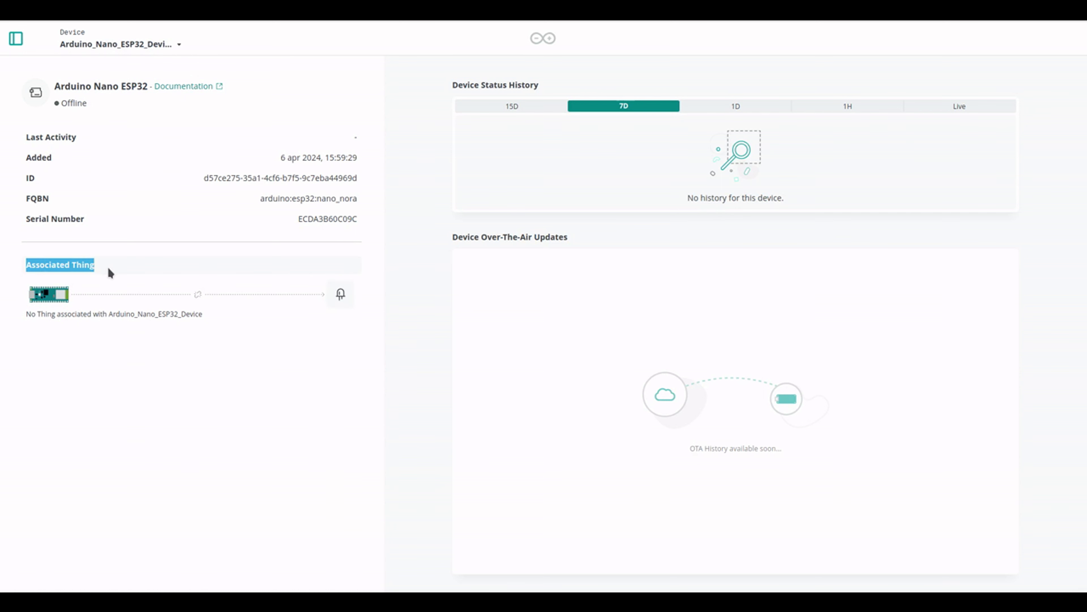
left_click(340, 295)
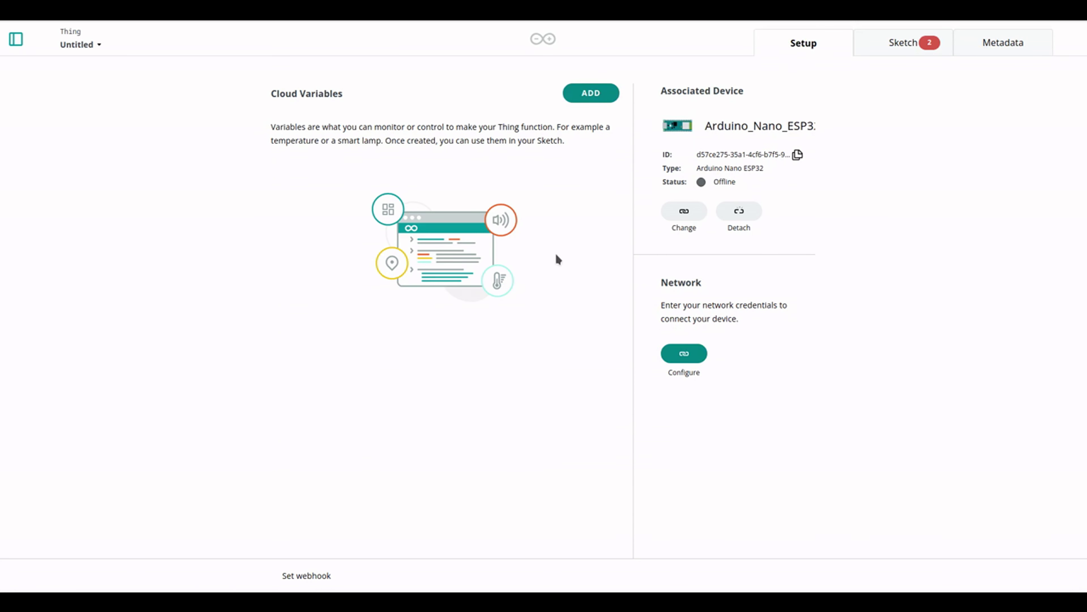
- Start a new cloud variable named ledOnOff with the Boolean type
left_click(589, 95)
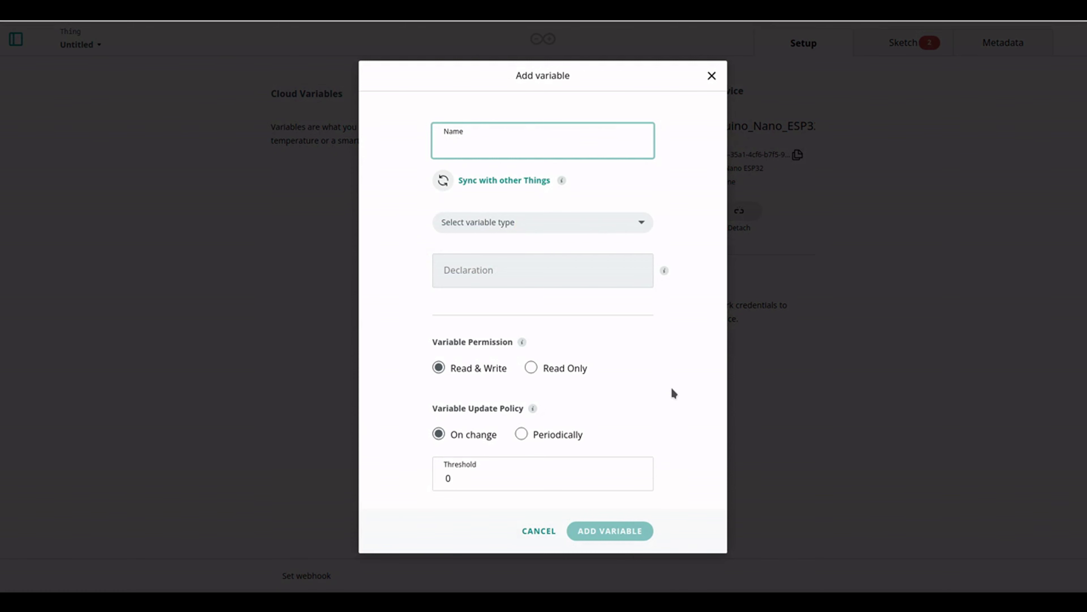
type("le")
type("dOn")
type("O")
type("FF")
type("ff")
left_click(638, 222)
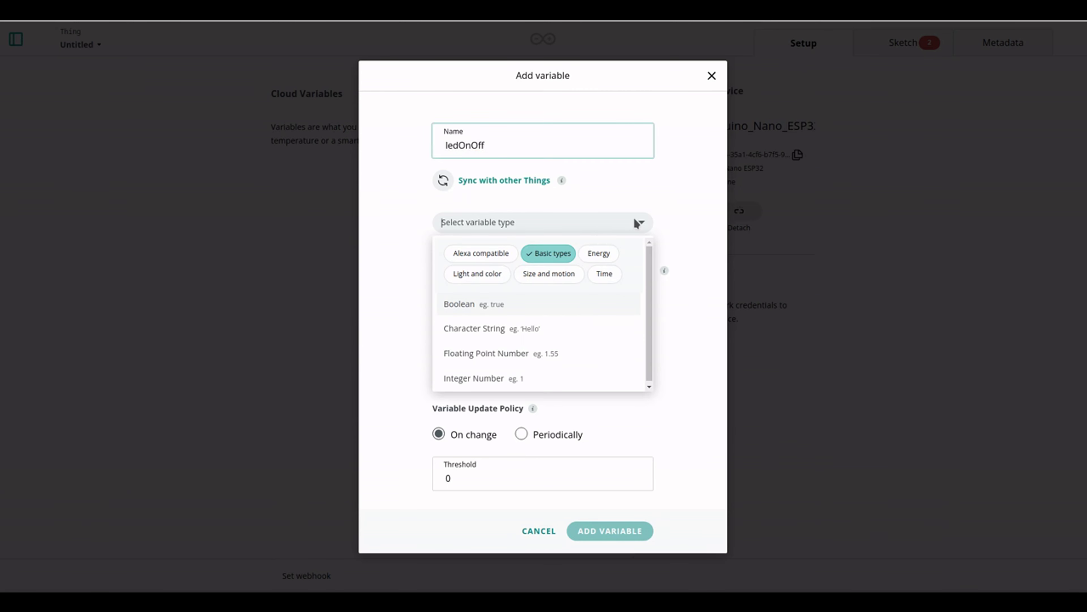
left_click(463, 305)
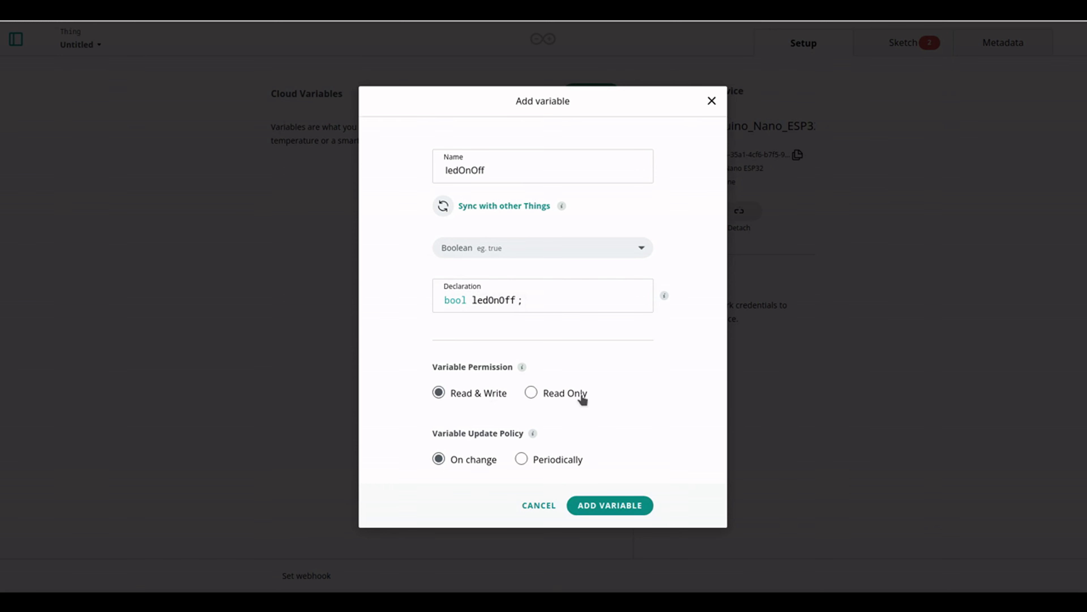
- Set ledOnOff to update periodically every 1 s and add the variable to the Thing
left_click(521, 459)
double_click(454, 479)
type("1")
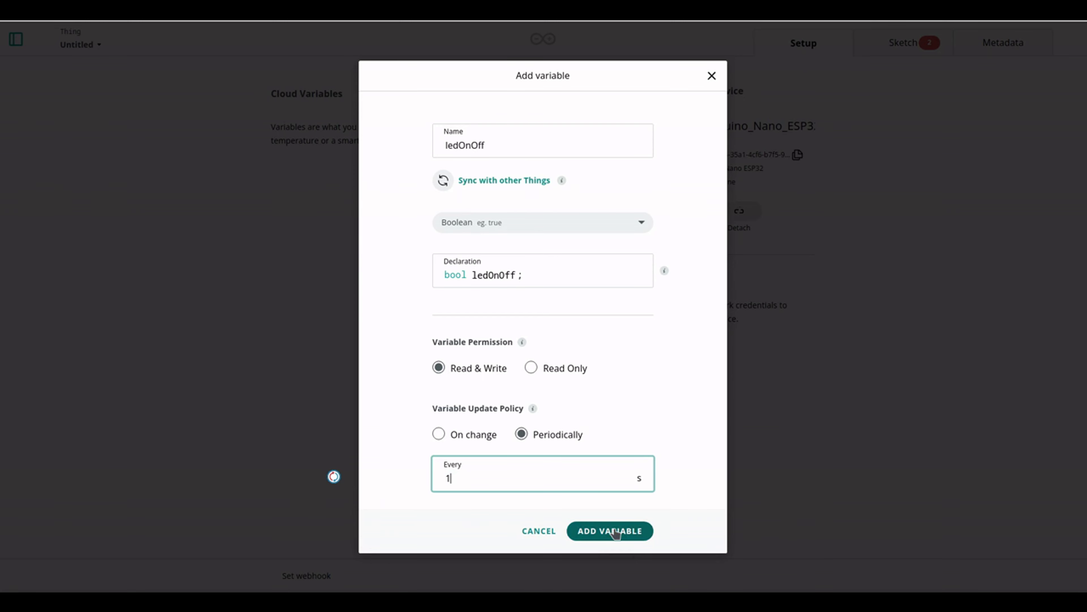
left_click(615, 533)
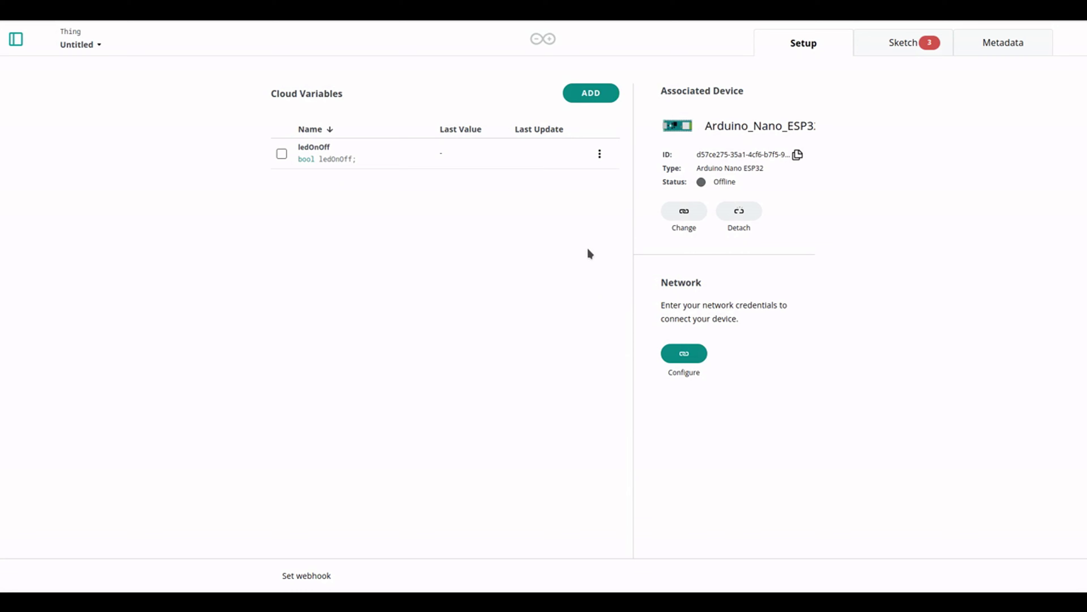
- Add an Integer Number cloud variable named ledPWM that updates periodically every 1 s
left_click(592, 95)
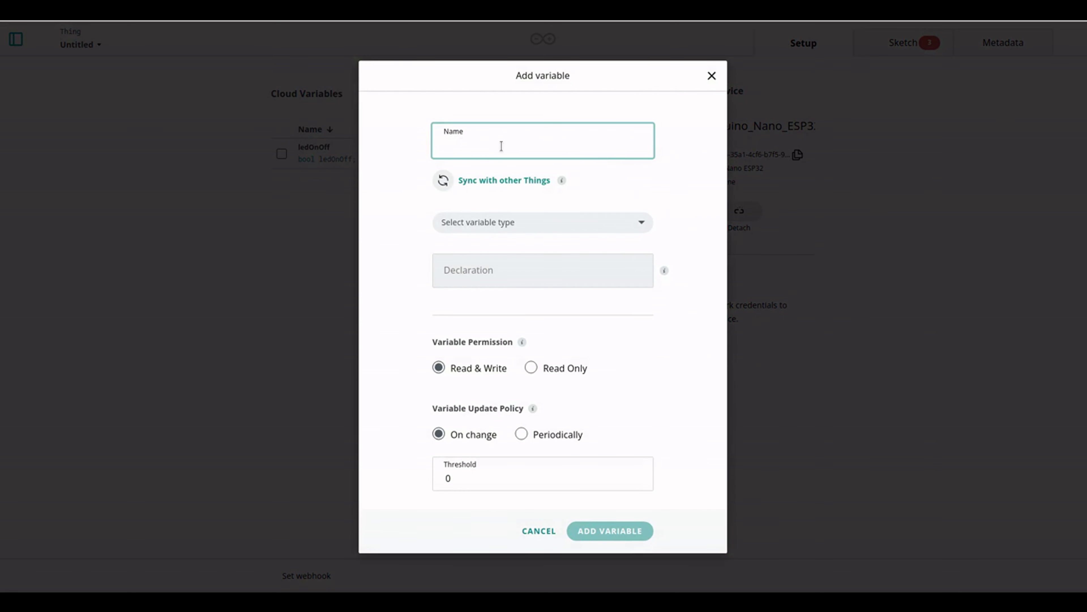
type("ledPWM")
left_click(535, 220)
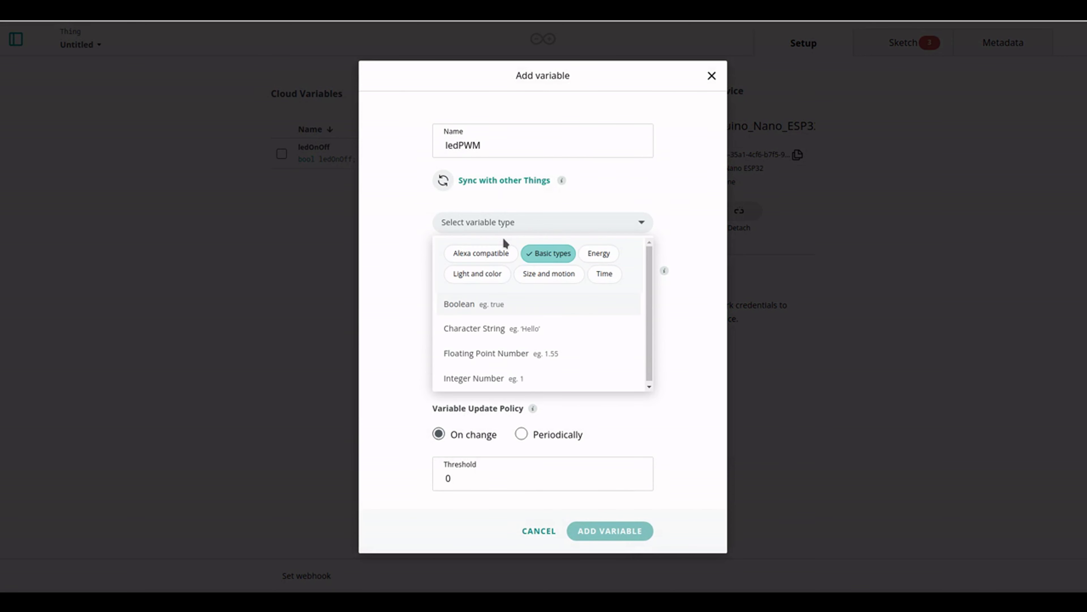
left_click(499, 377)
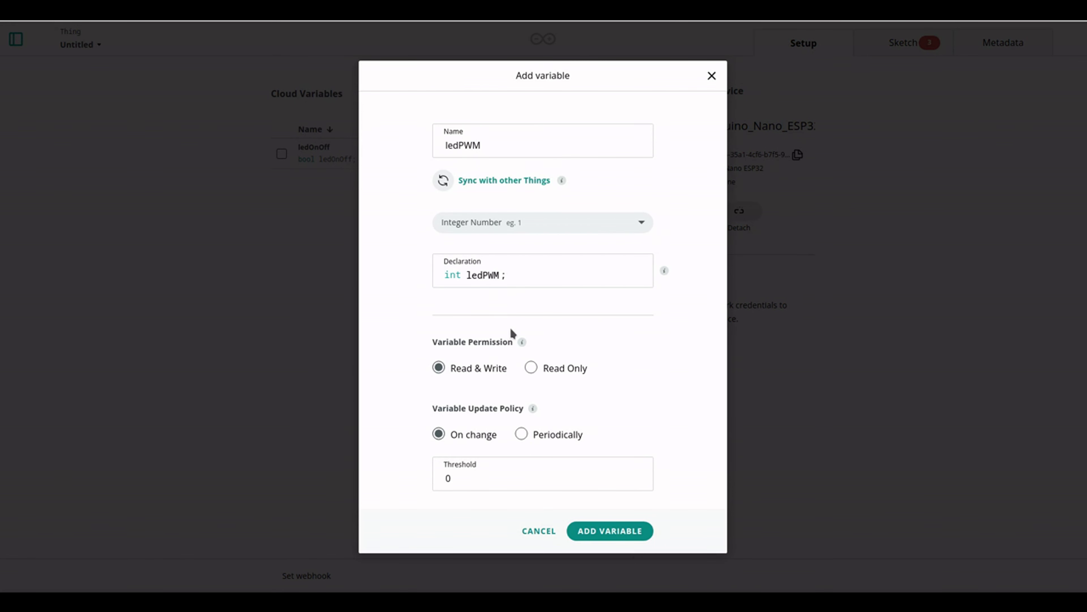
left_click(521, 434)
double_click(467, 478)
type("1")
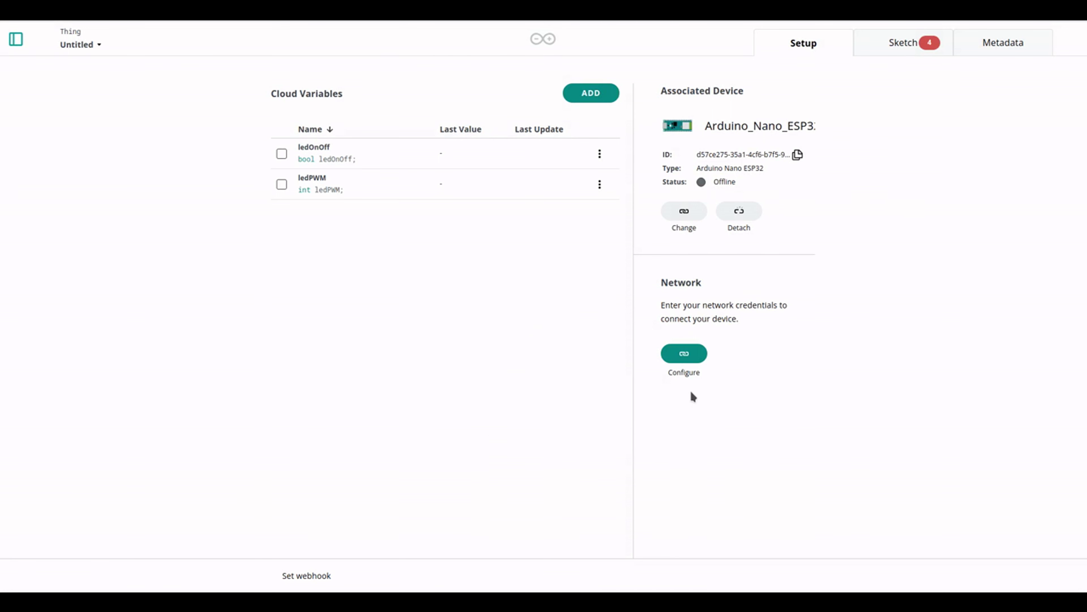
- Start configuring the Thing's network and enter Test_Cloud as the Wi-Fi name, copied from the note in KWrite
left_click(684, 354)
left_click(537, 263)
left_click(527, 309)
left_click(522, 354)
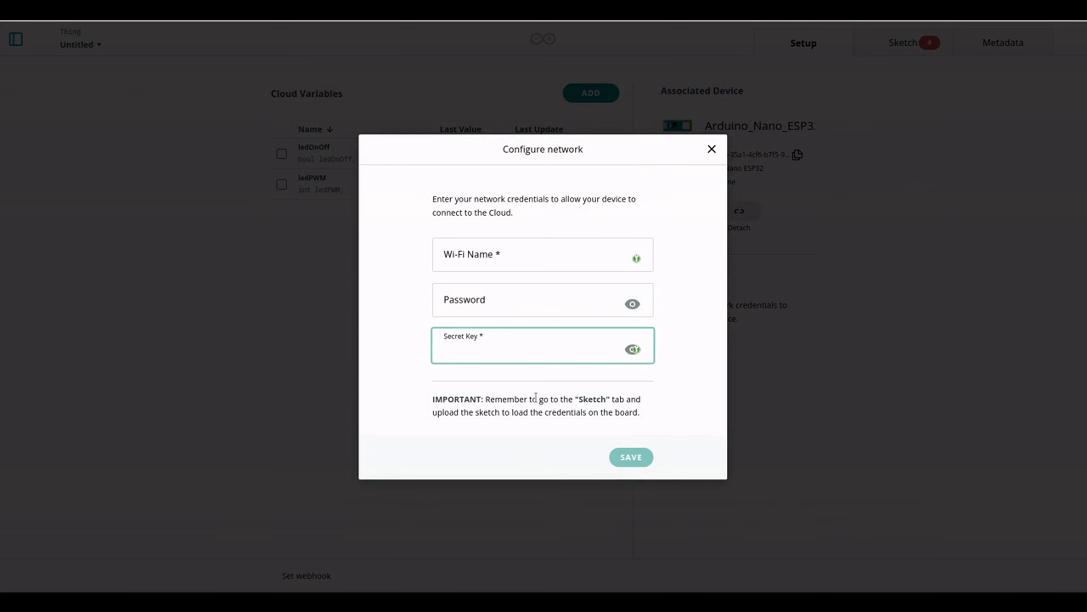
left_click(540, 258)
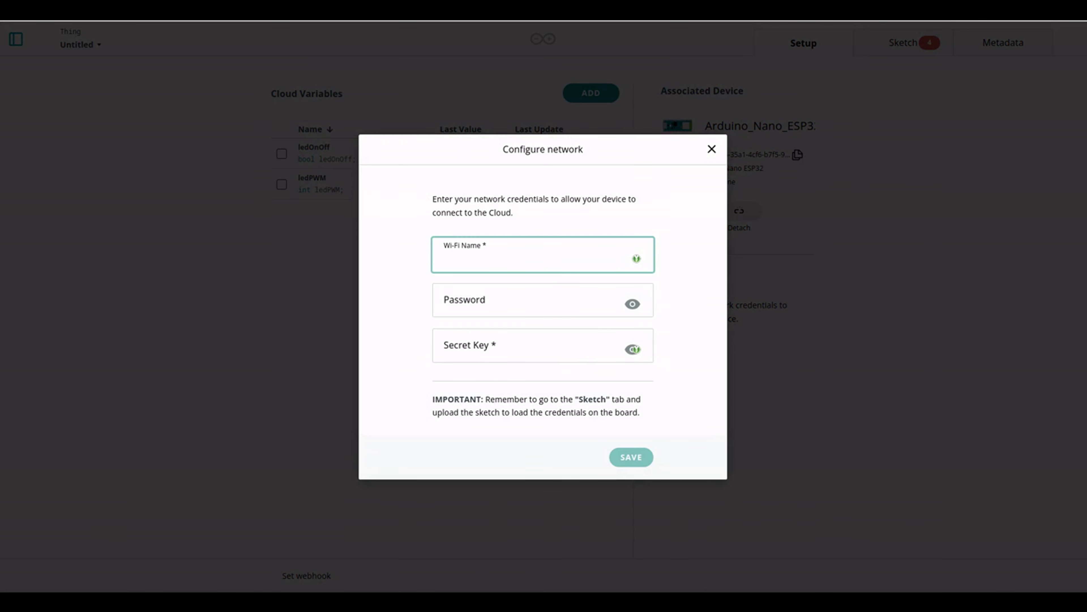
key("alt+Tab")
left_click_drag(146, 252, 62, 253)
key("ctrl+c")
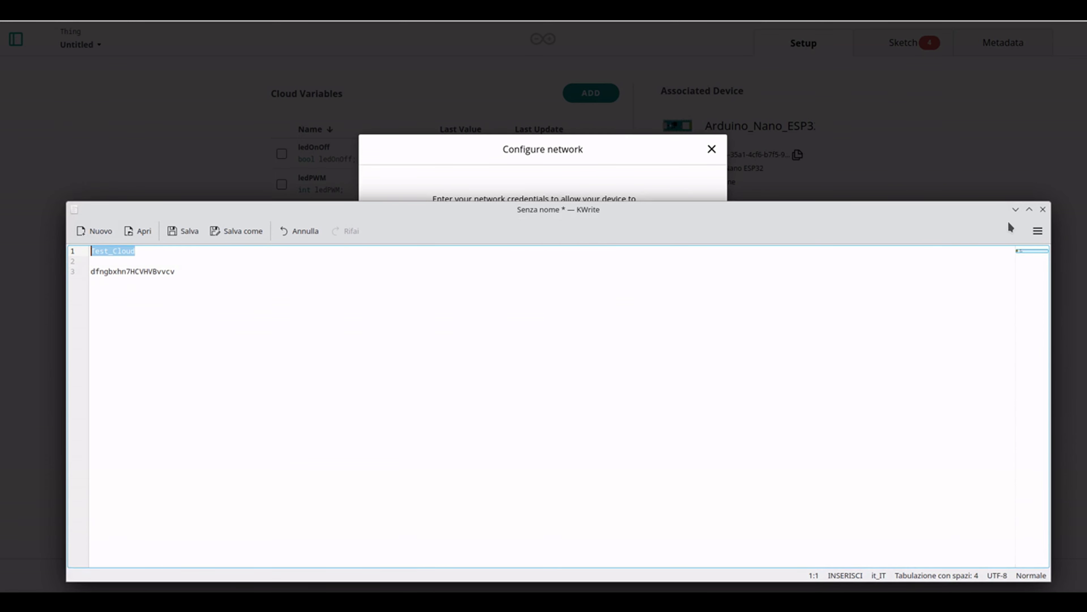
left_click(1015, 209)
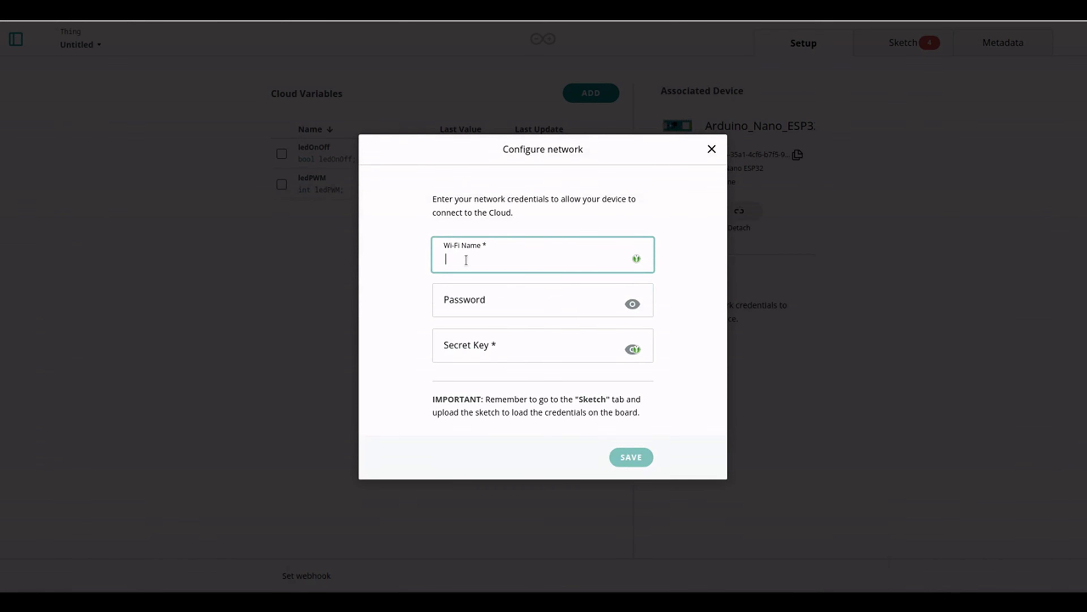
key("ctrl+v")
- Copy the Wi-Fi password from the KWrite note into the network configuration's Password field
left_click(503, 294)
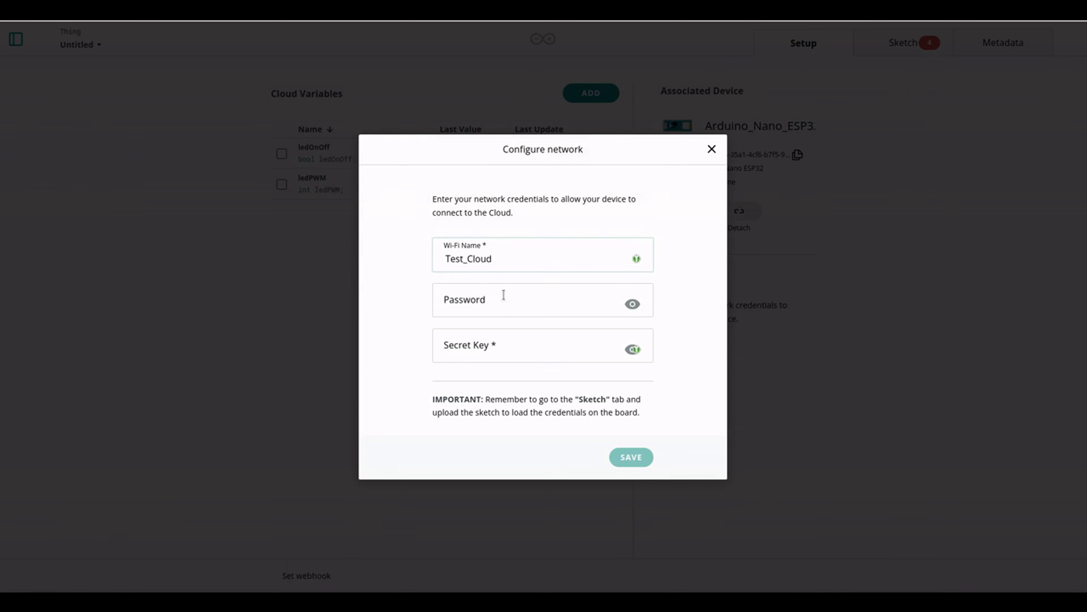
left_click(497, 600)
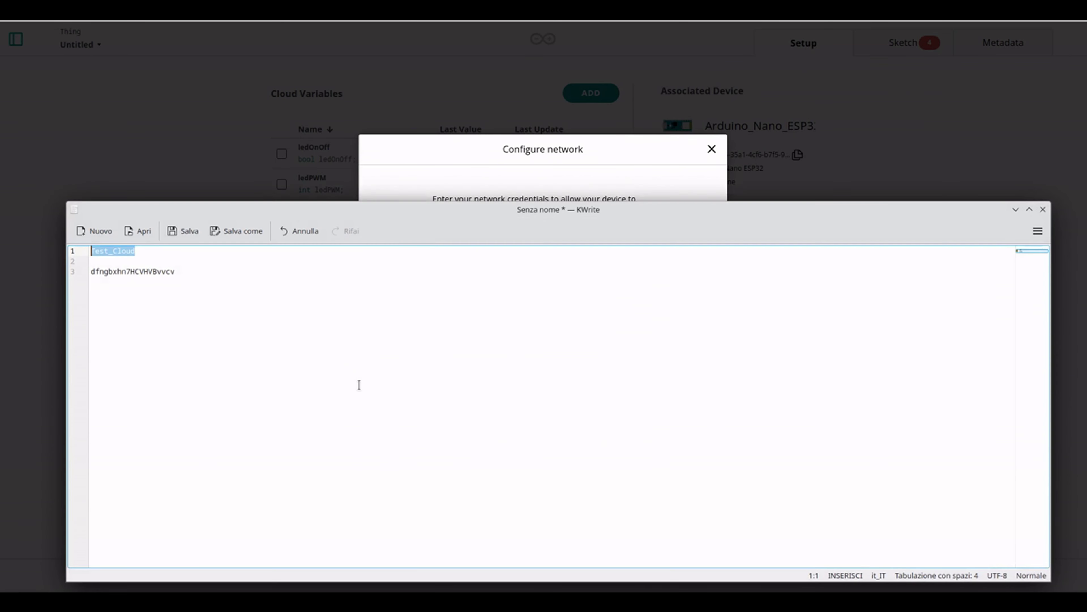
double_click(128, 271)
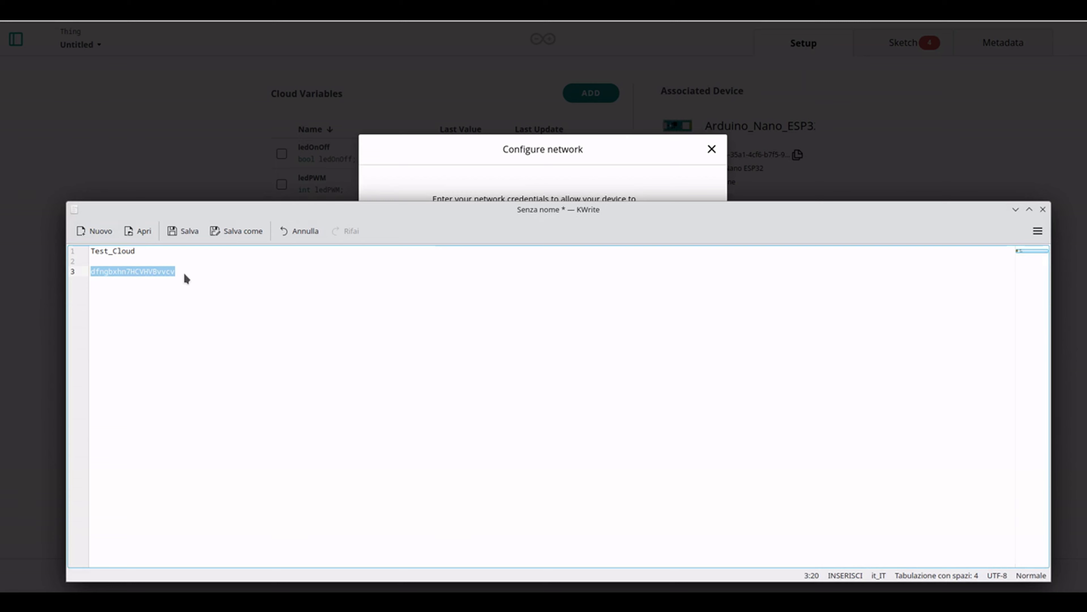
left_click(1015, 209)
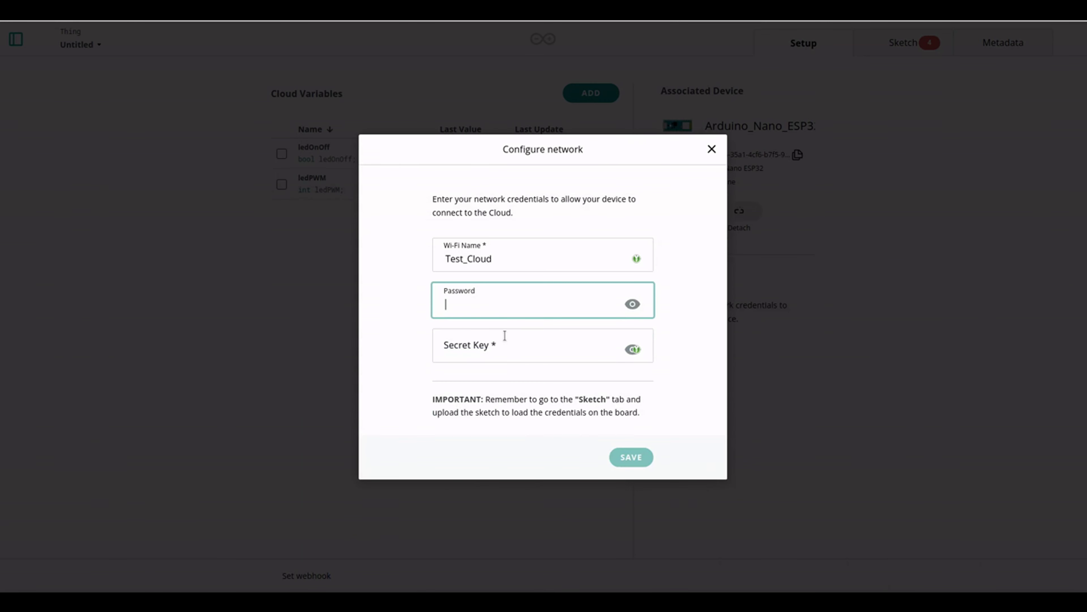
key("ctrl+v")
- Copy the Secret Key from the downloaded PDF into the network configuration and save the credentials
left_click(518, 346)
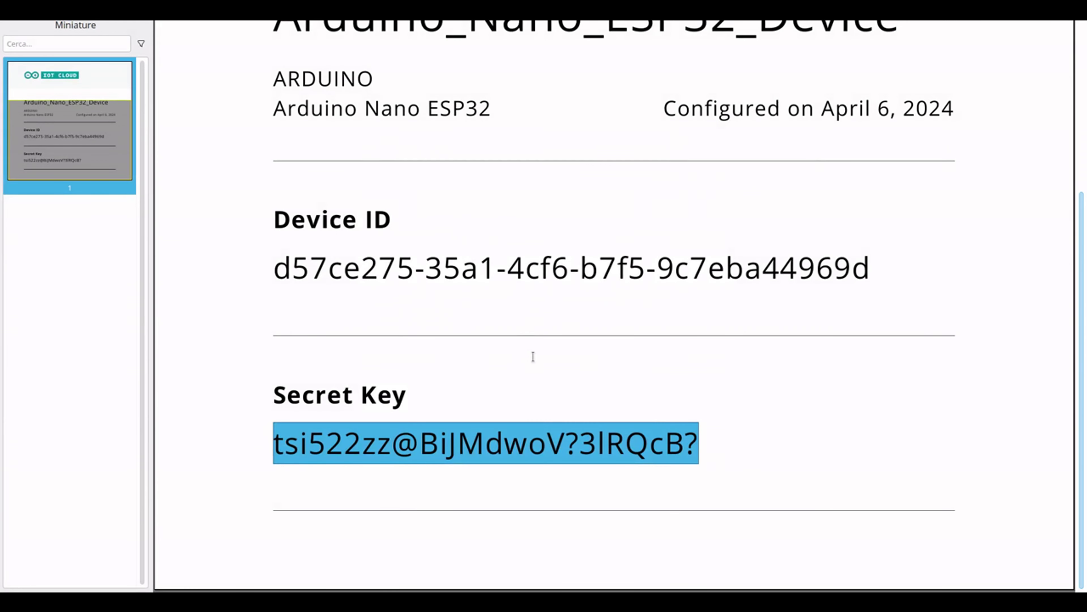
triple_click(579, 447)
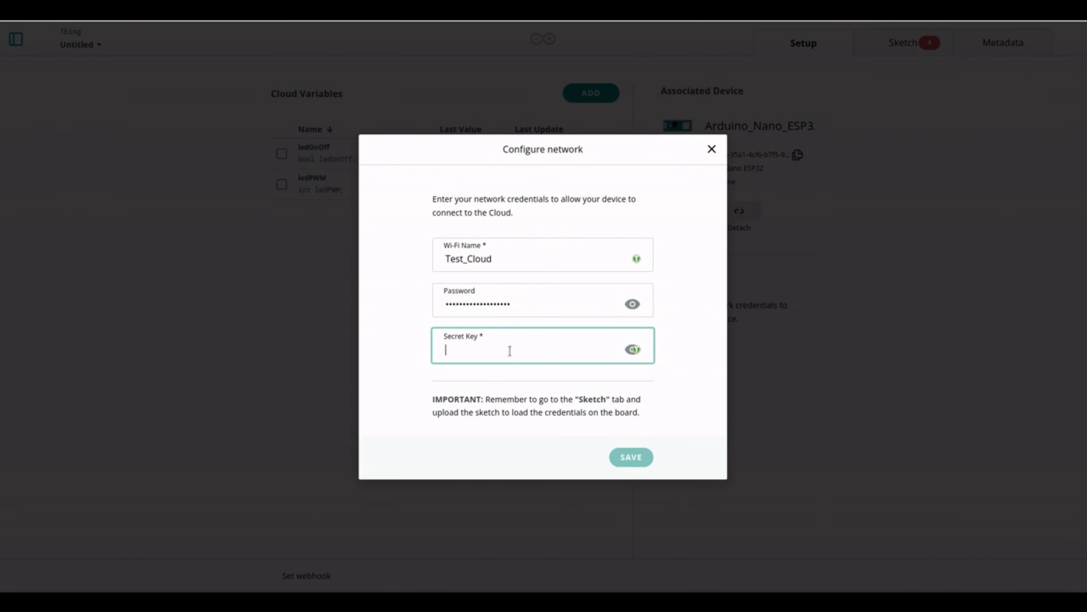
key("ctrl+v")
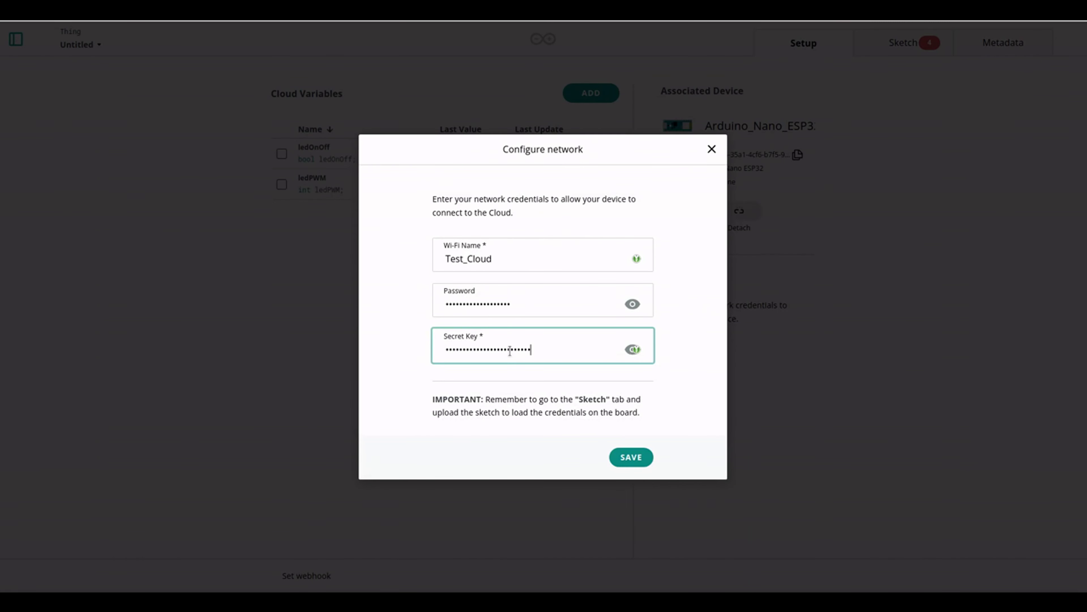
left_click(630, 458)
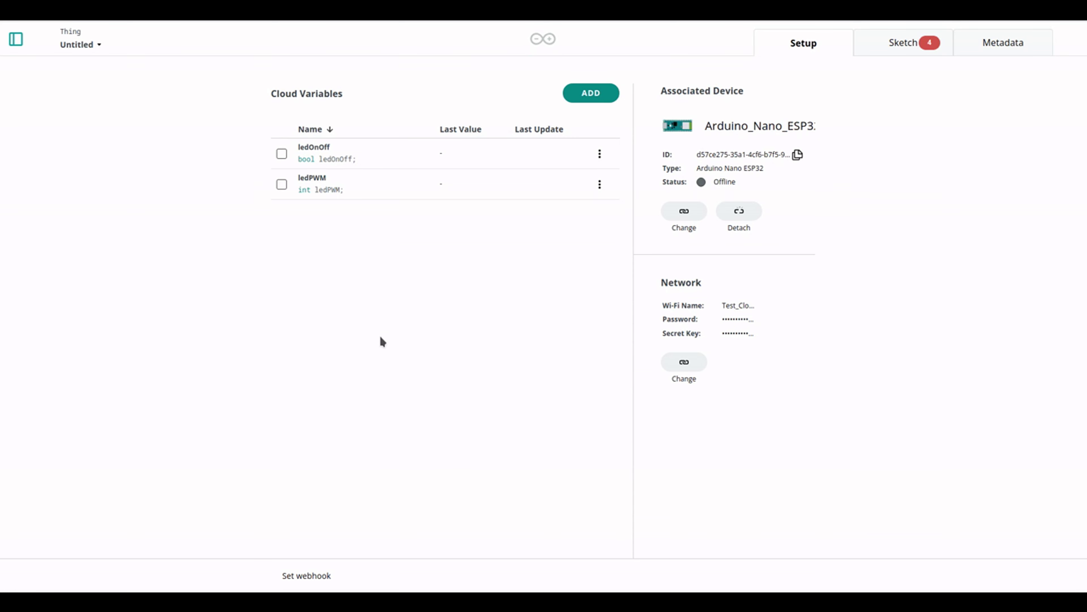
- Rename the untitled Thing as Arduino_Nano_ESP32_Thing
left_click(99, 47)
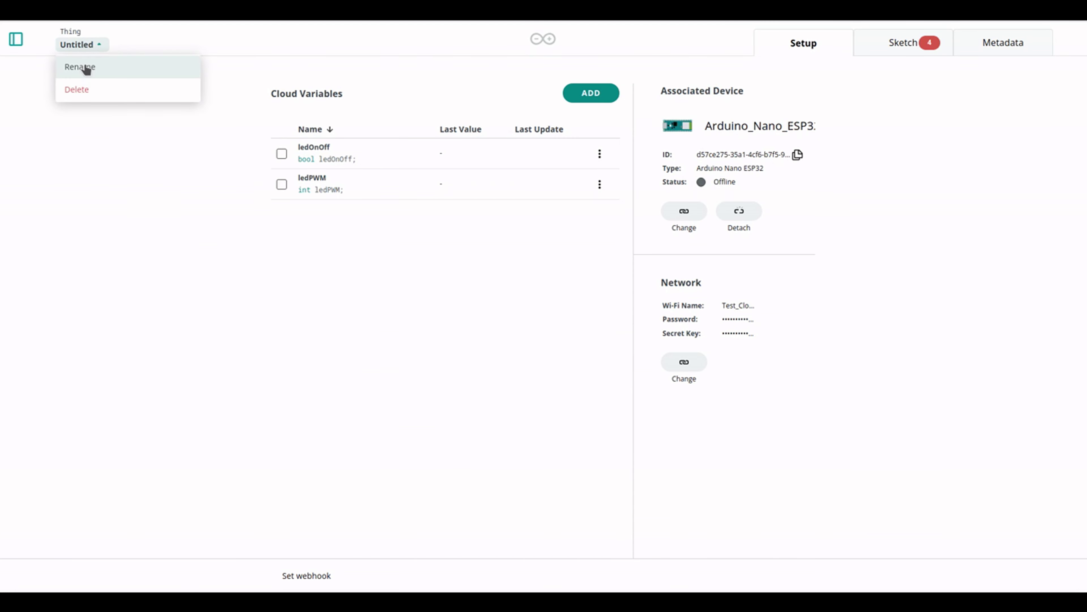
left_click(86, 68)
left_click_drag(497, 323, 424, 316)
type("Ardui")
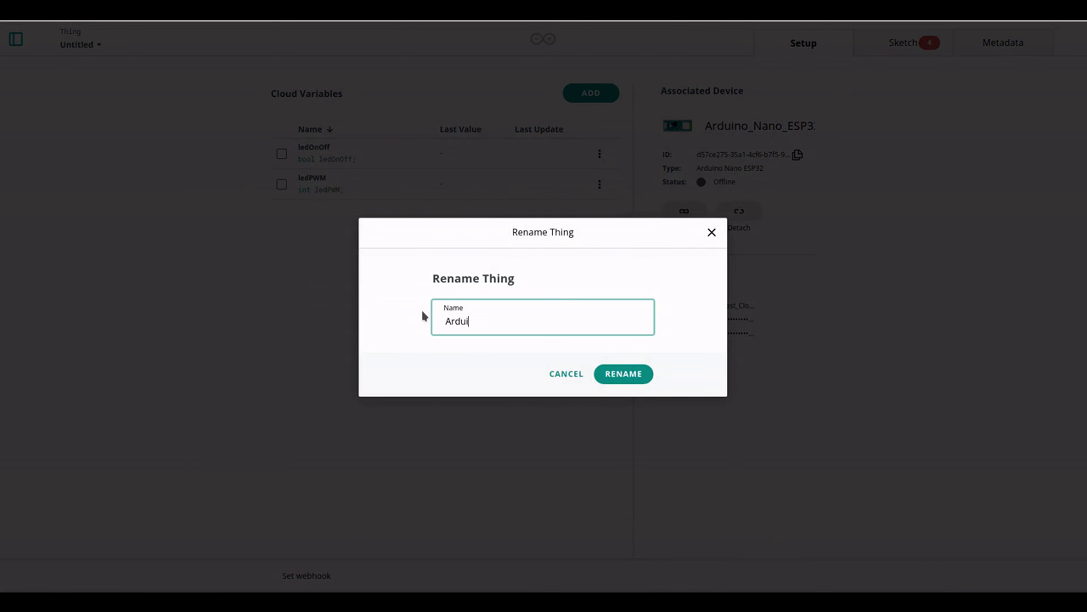
type("no_Nano_ESP32_Thing")
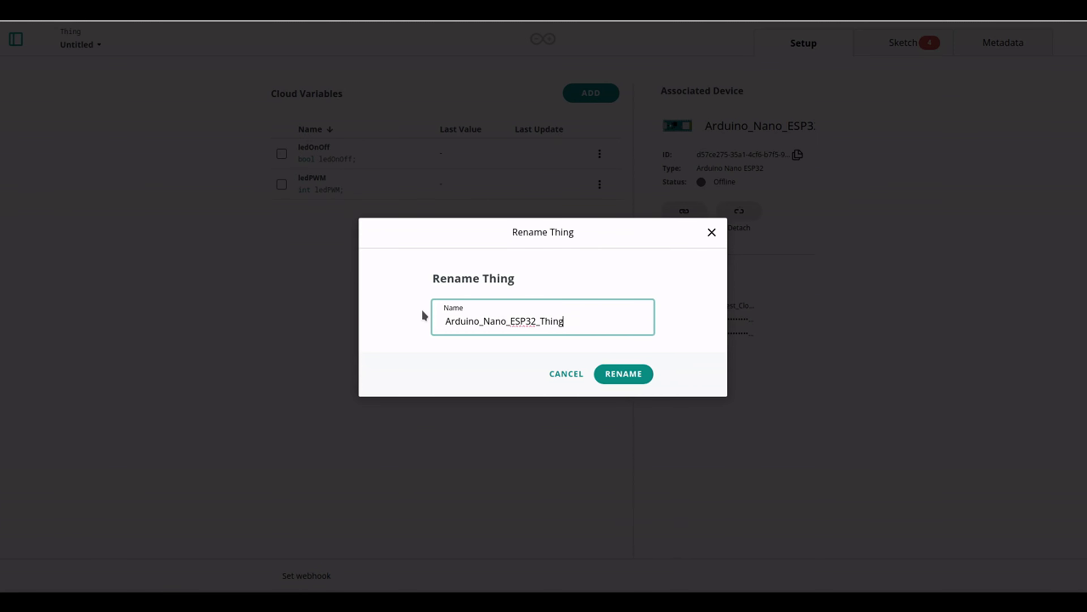
left_click(645, 379)
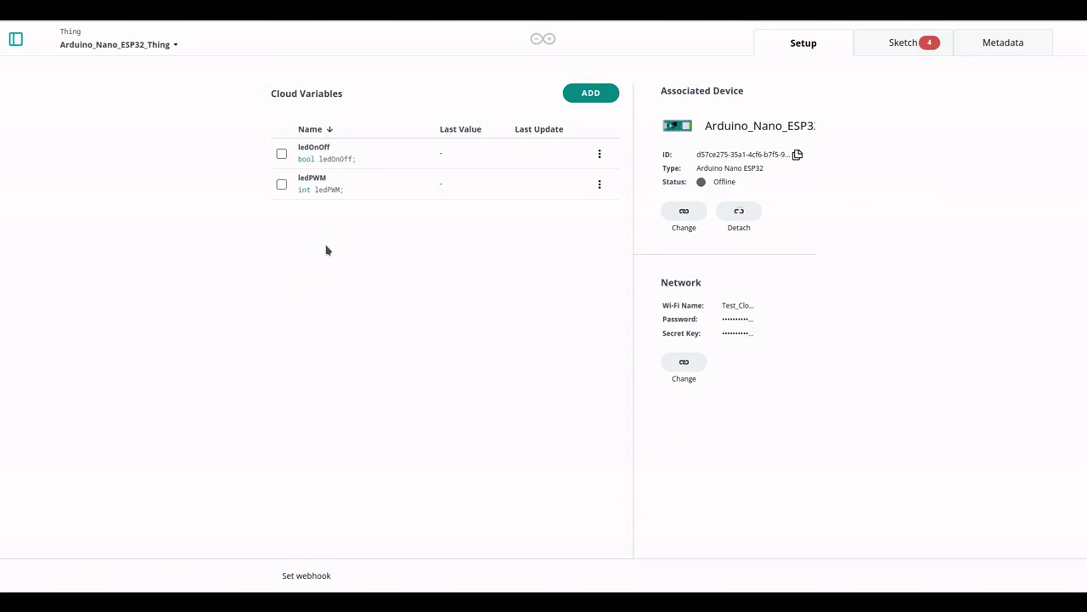
- Add a read-only Floating Point Number cloud variable named temperature that updates periodically every 1 s
left_click(586, 98)
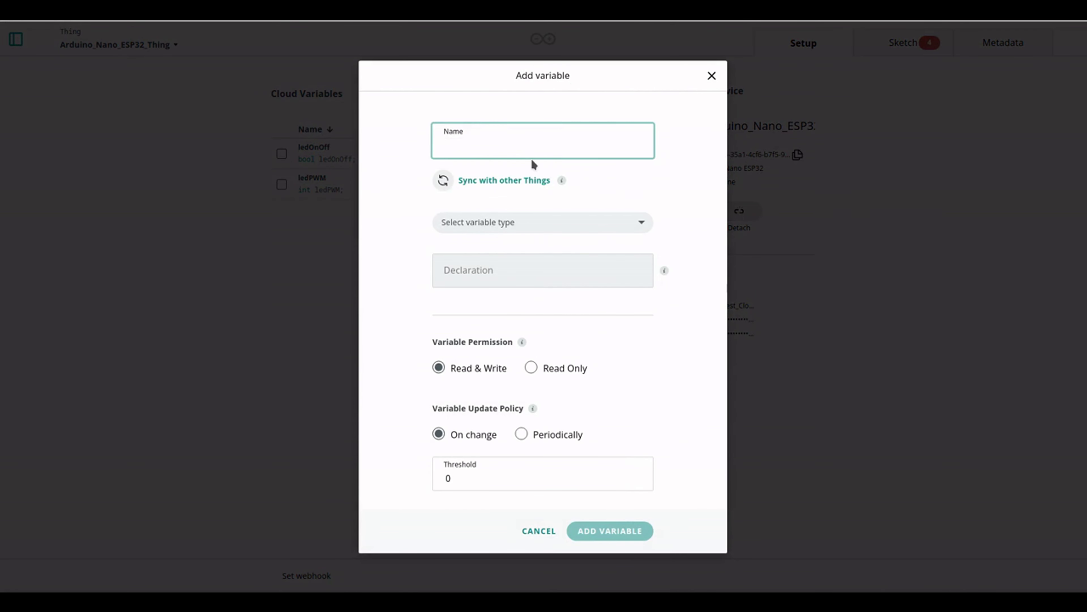
type("tempera")
left_click(520, 224)
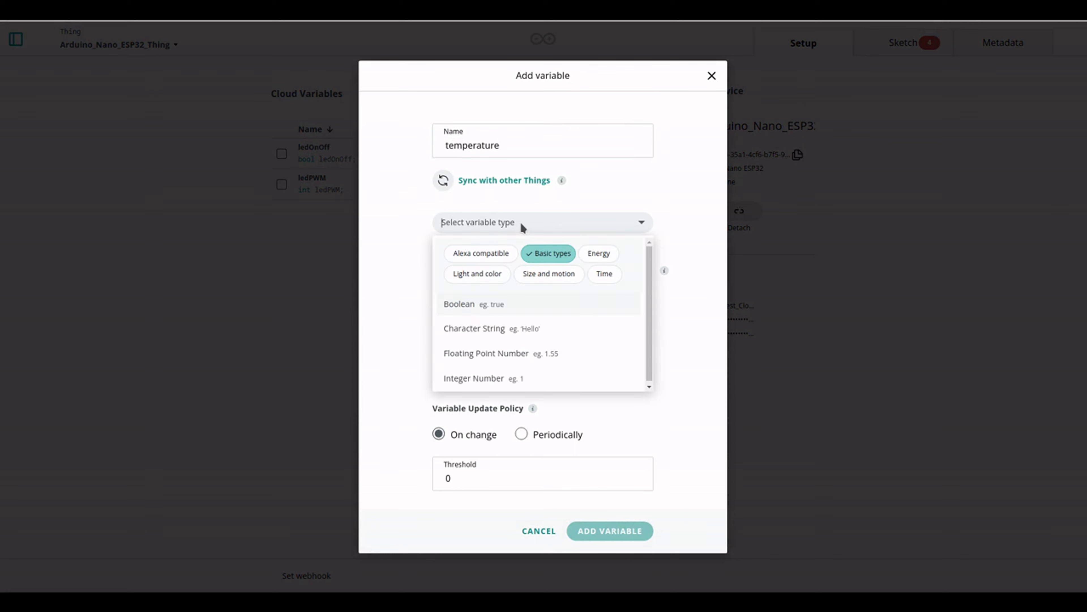
left_click(497, 354)
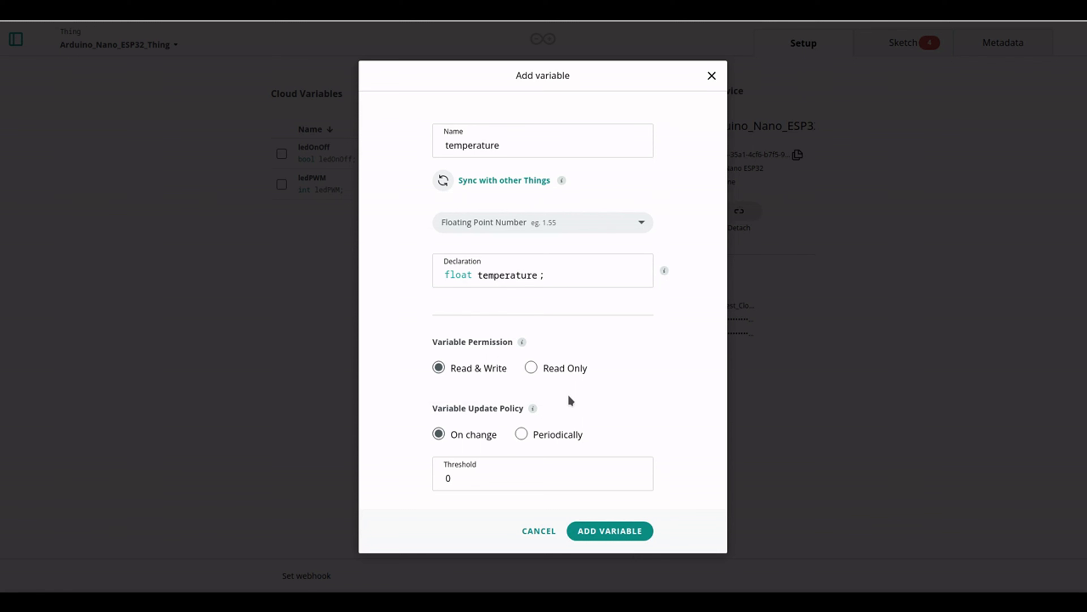
left_click(532, 369)
left_click(536, 439)
left_click_drag(487, 480, 423, 484)
type("5")
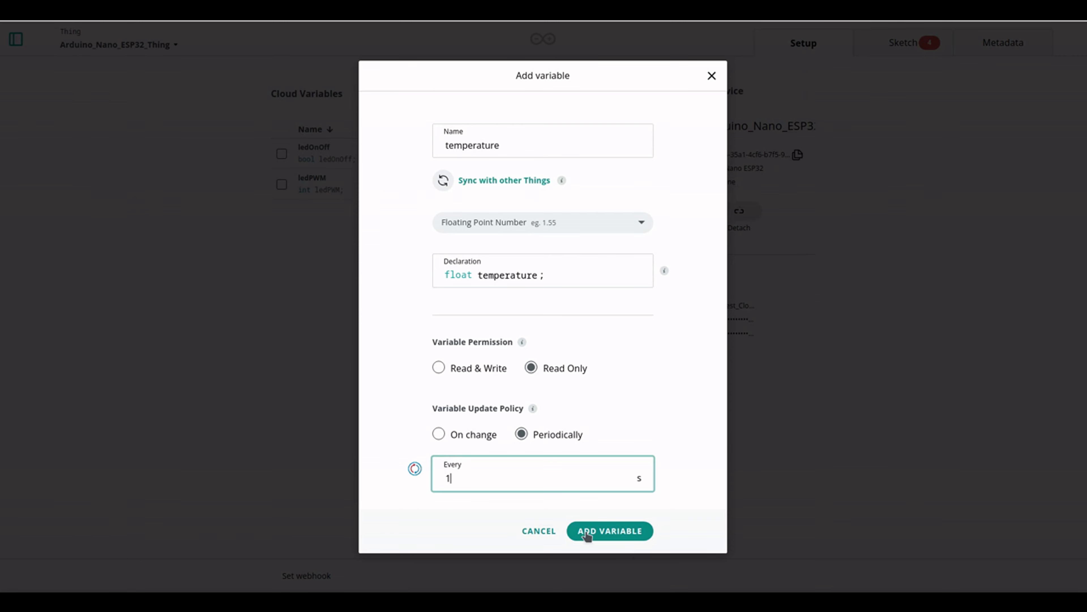
left_click(631, 534)
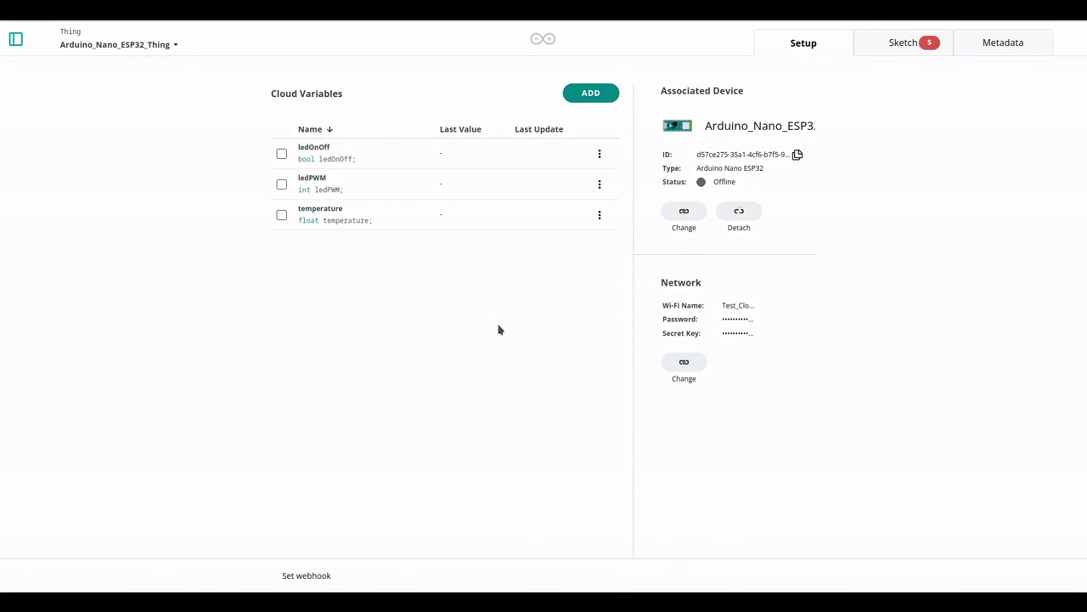
- Add a read-only Floating Point Number cloud variable named humidity with a periodic update policy
left_click(595, 97)
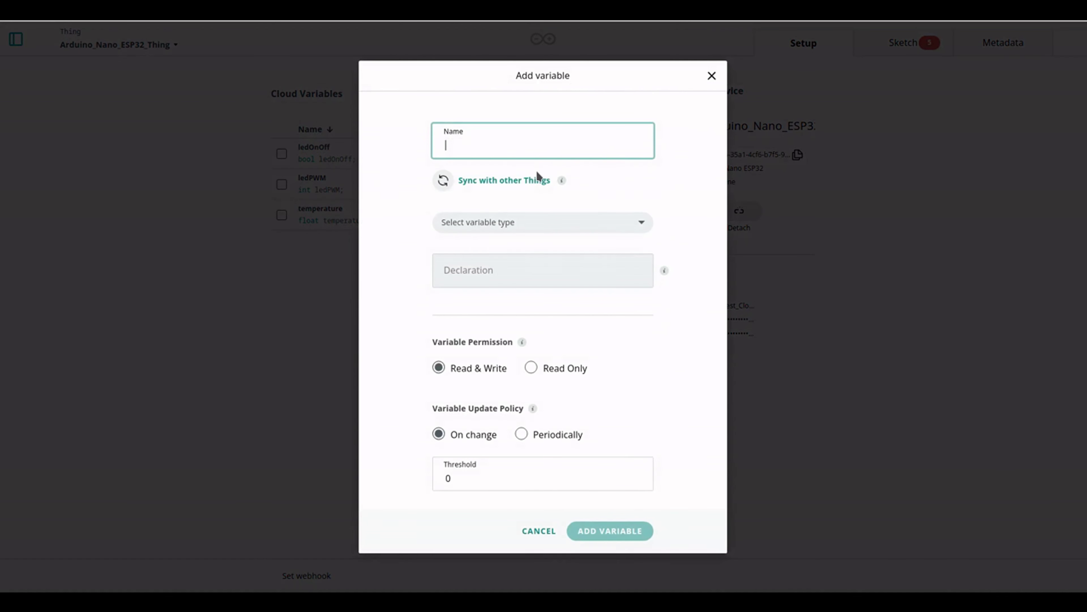
type("humidity")
left_click(522, 222)
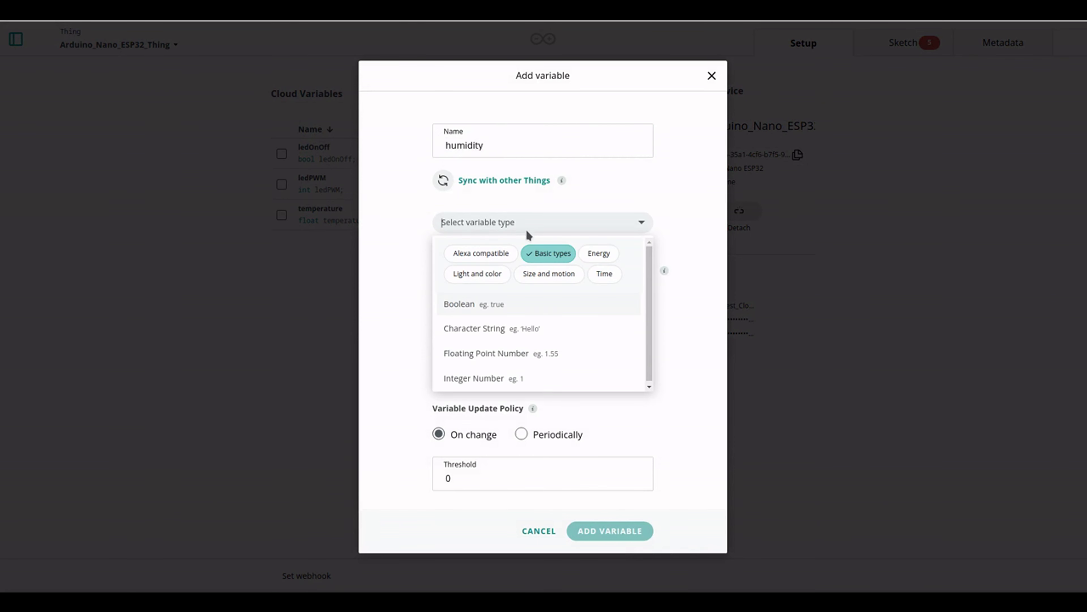
left_click(493, 353)
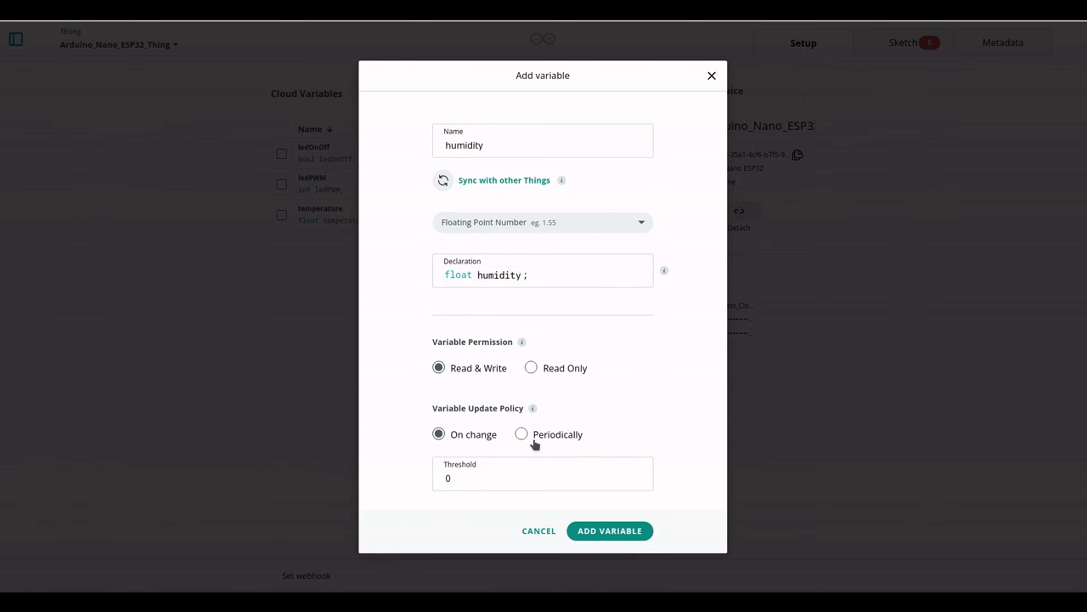
mouse_move(533, 407)
left_click(531, 368)
left_click(521, 435)
left_click_drag(485, 481, 414, 474)
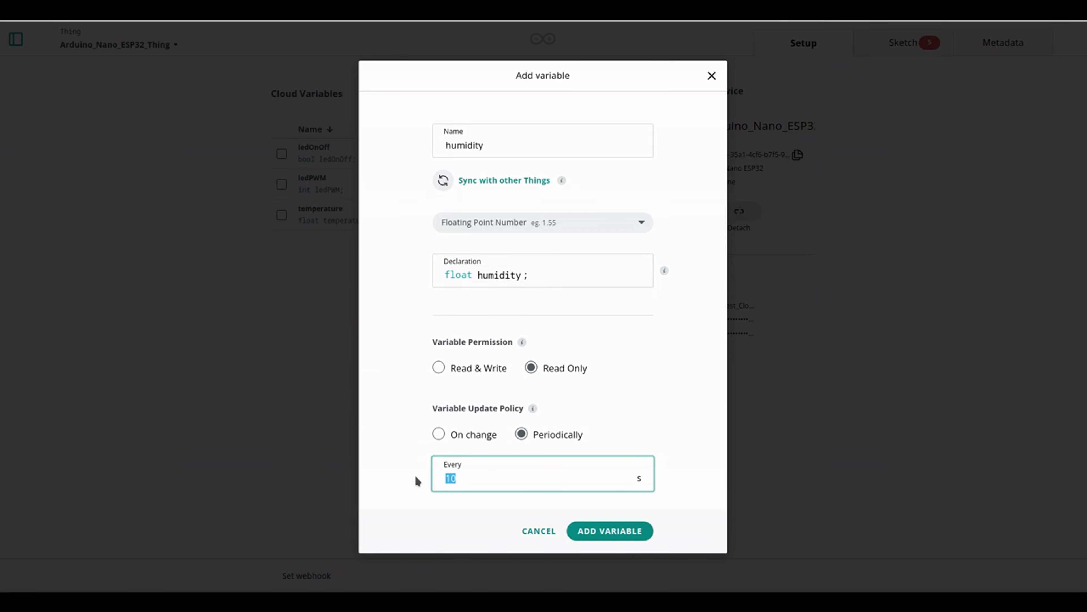
left_click(604, 532)
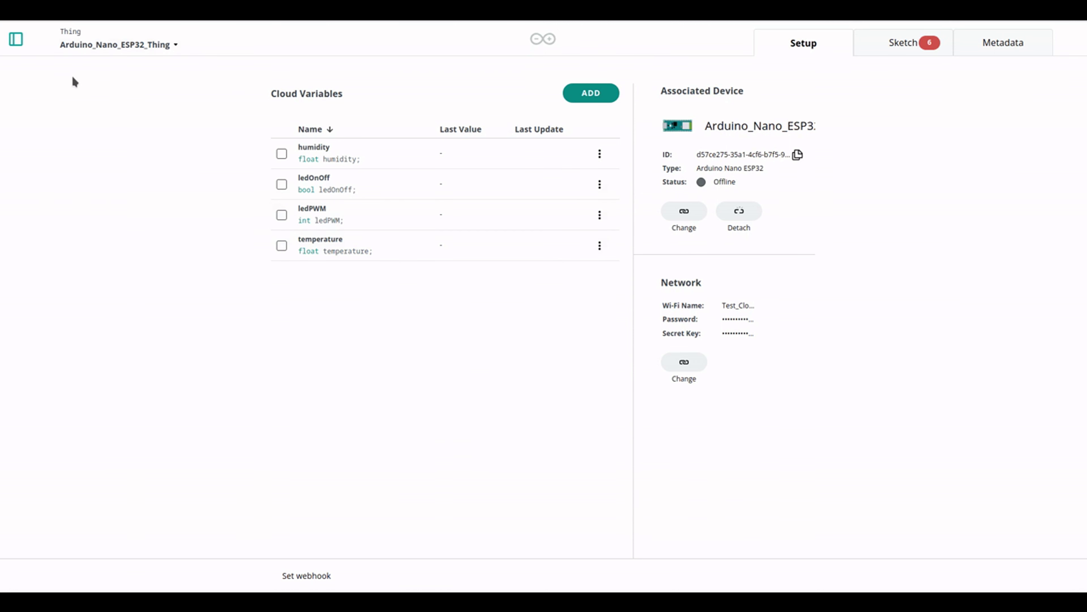
- Go to the account's dashboards and create a new dashboard
left_click(16, 41)
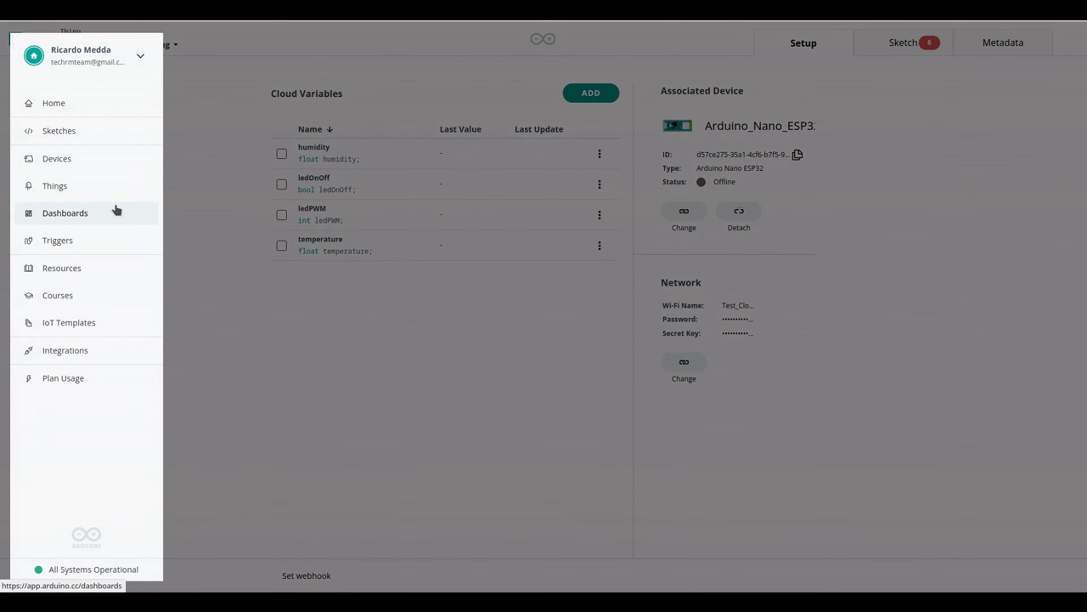
left_click(100, 213)
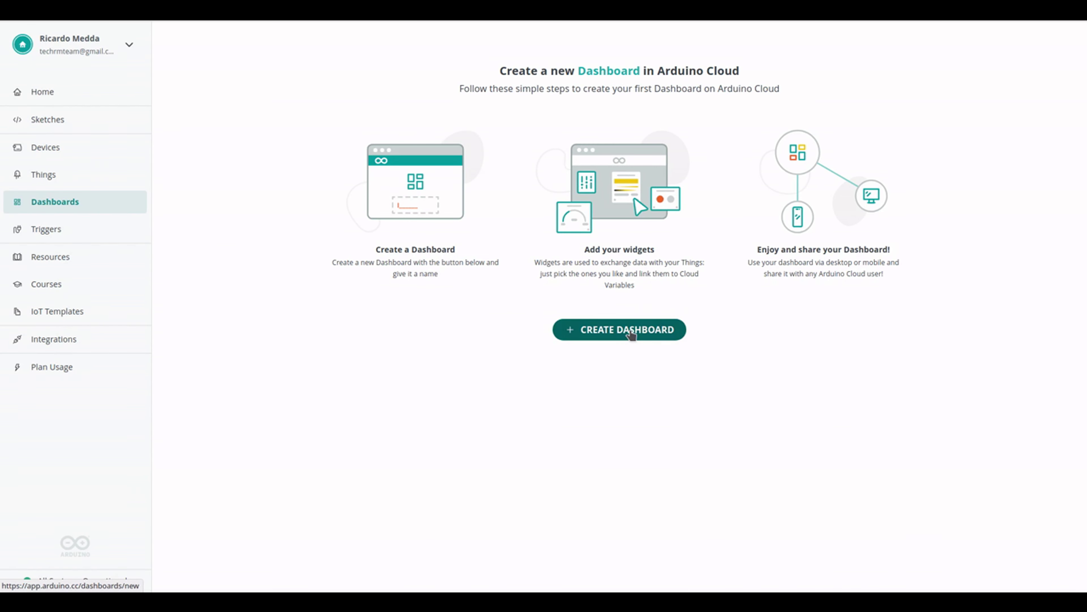
left_click(632, 335)
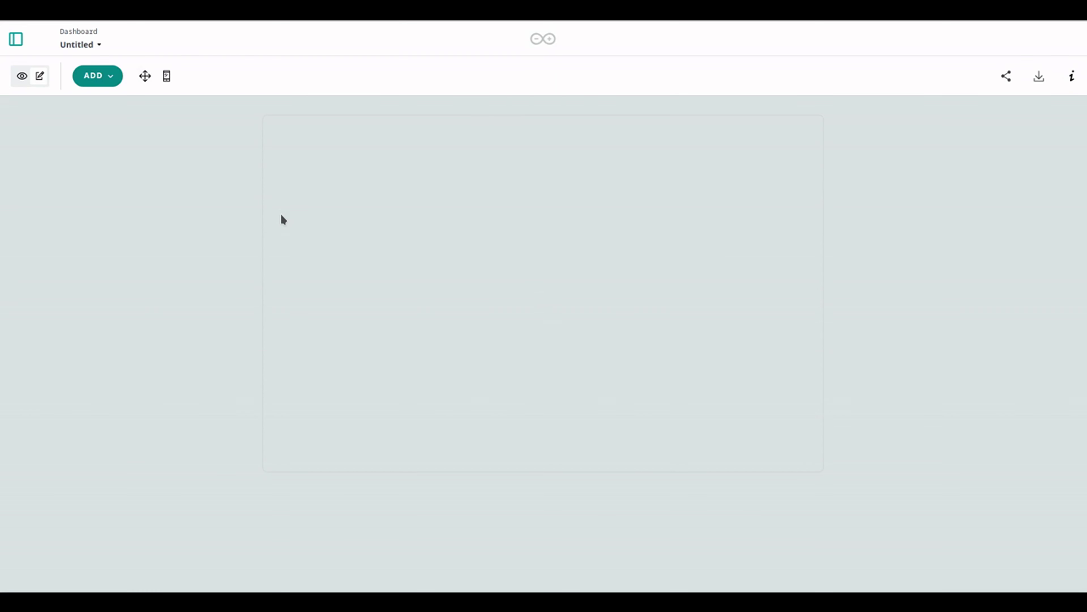
- Rename the untitled dashboard as Arduino_Nano_ESP32_Dashb
left_click(83, 46)
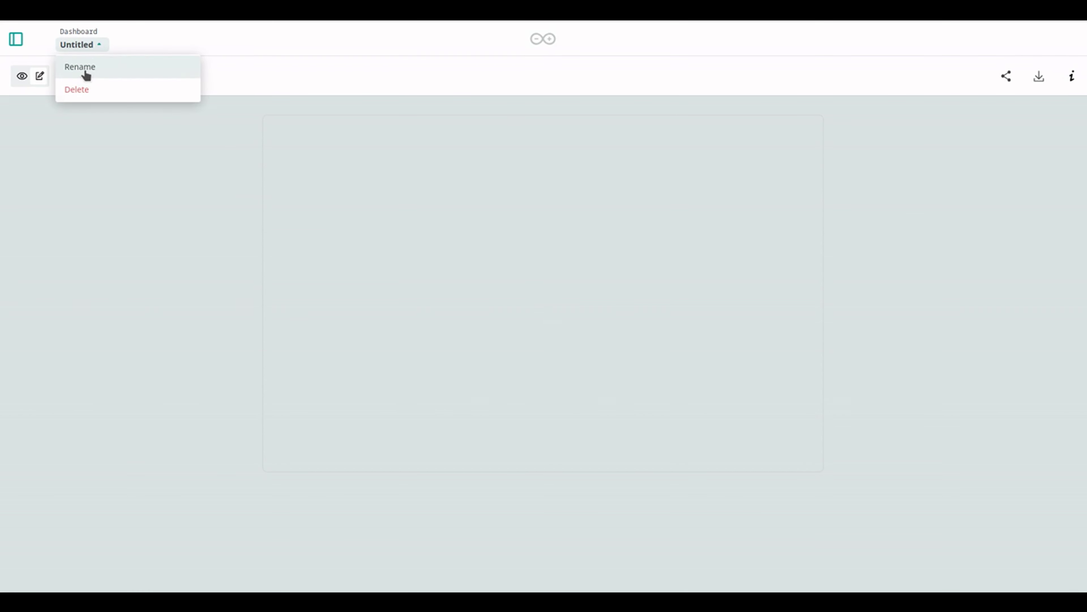
left_click(85, 72)
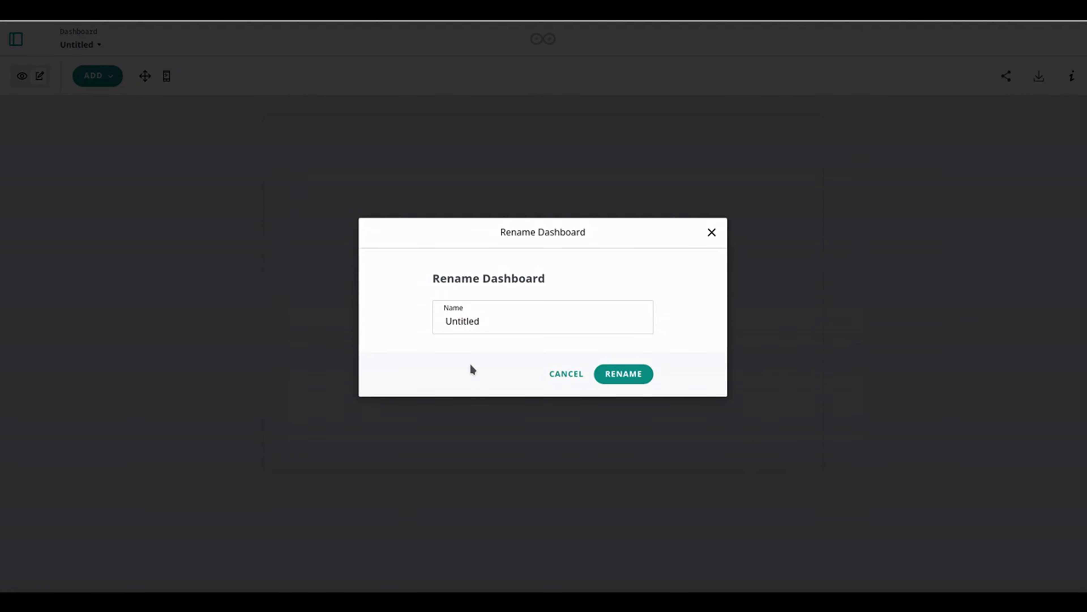
double_click(461, 322)
type("Arduino")
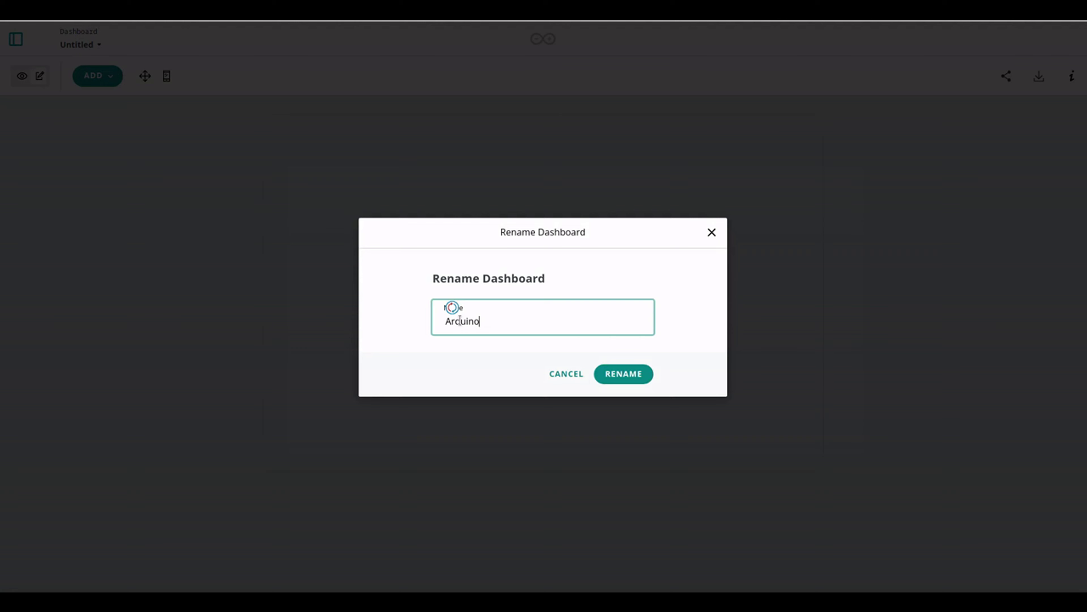
type("_")
type("Nano_ESP32_Das")
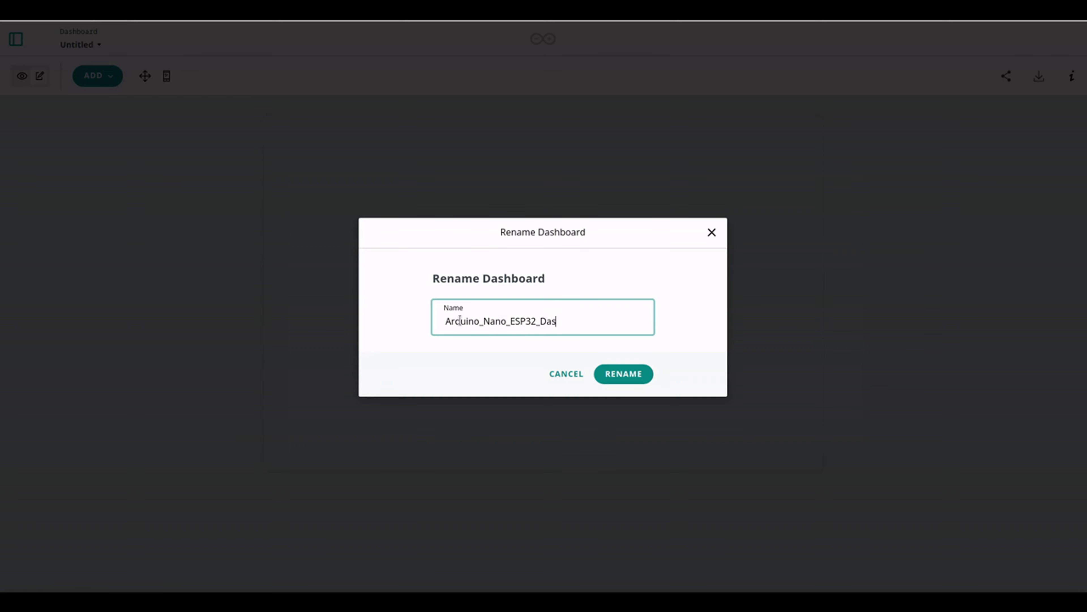
type("hboard")
left_click(622, 374)
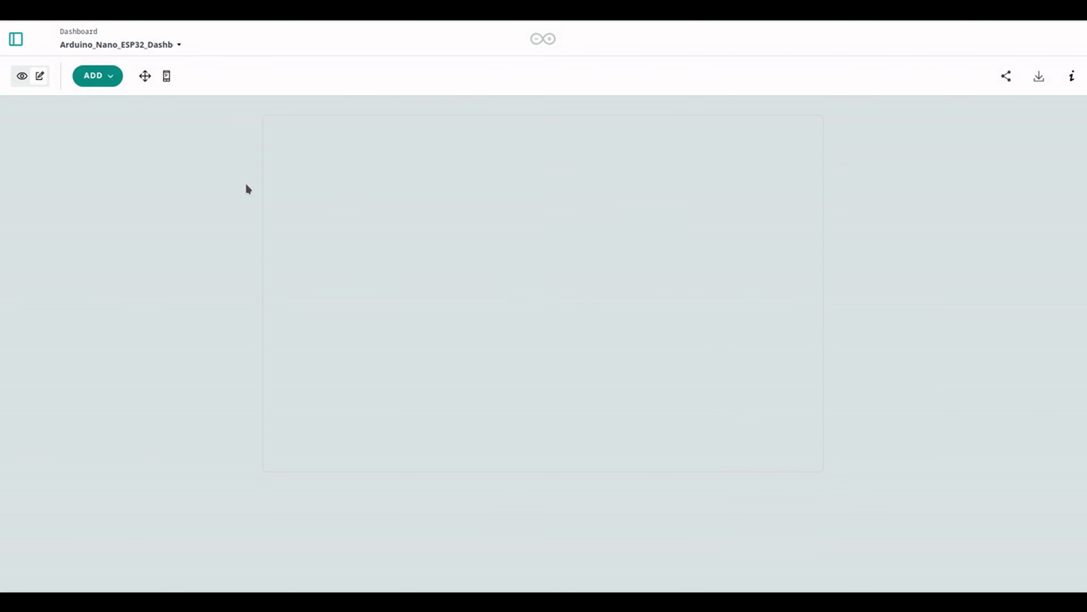
- Add a Switch widget from the Interaction category to the dashboard and name it LED ON OFF
left_click(108, 78)
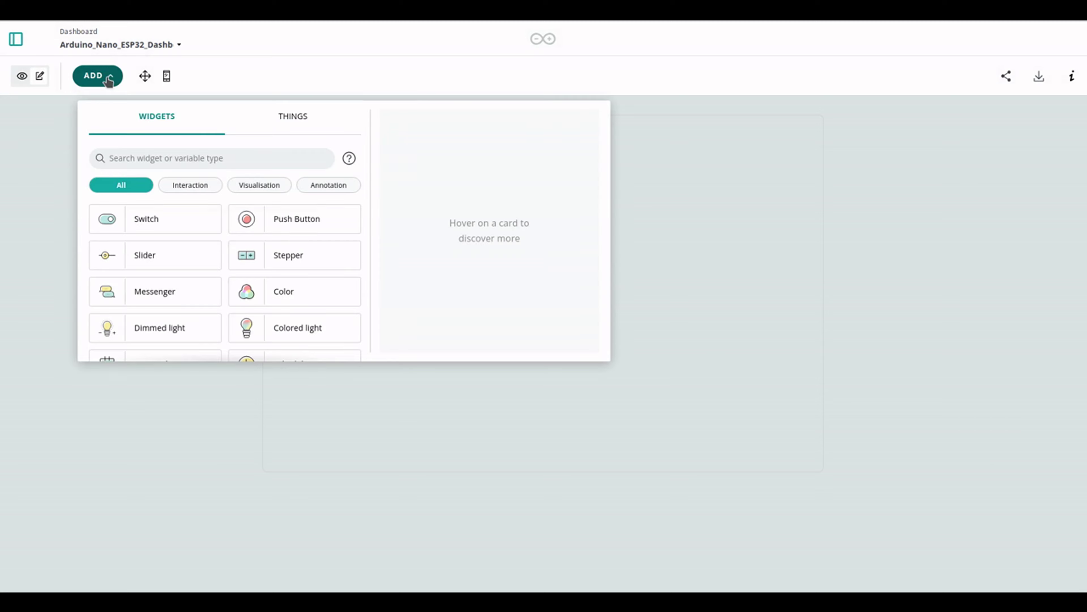
left_click(189, 187)
left_click(146, 219)
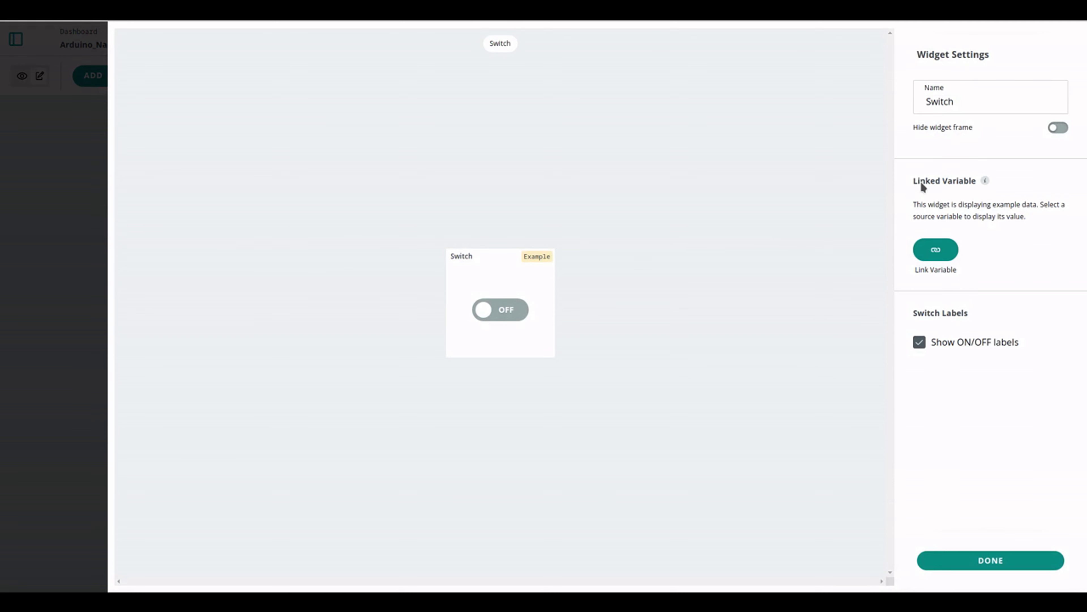
double_click(978, 103)
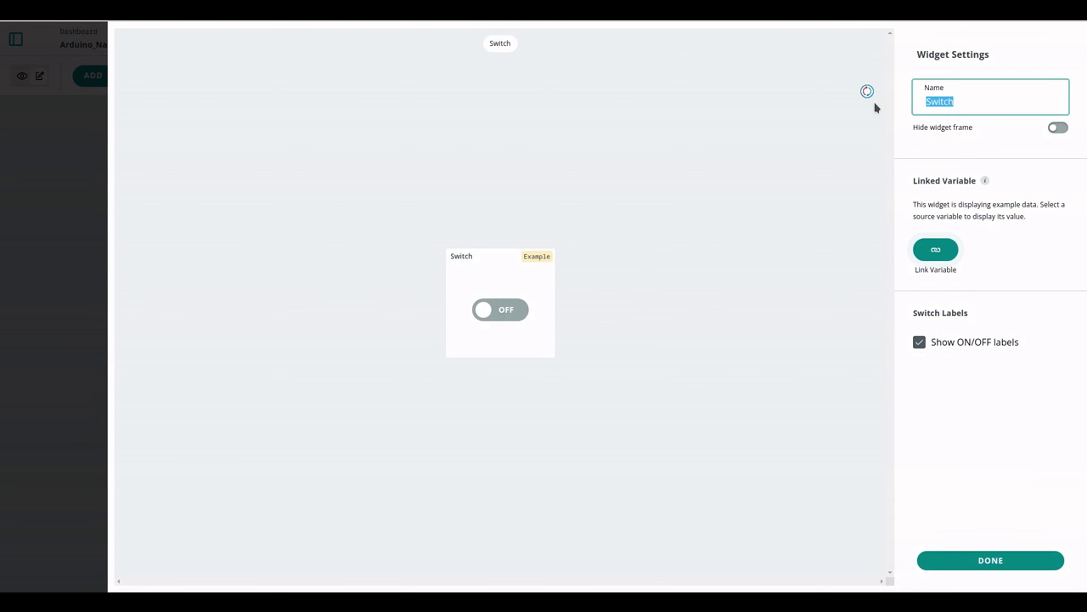
type("L")
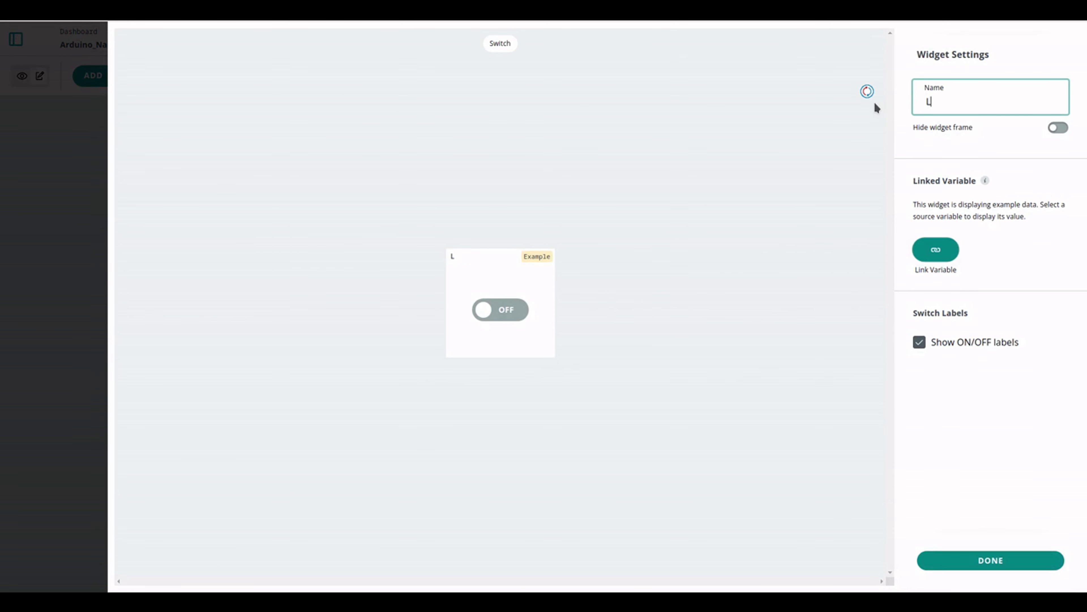
type("ED")
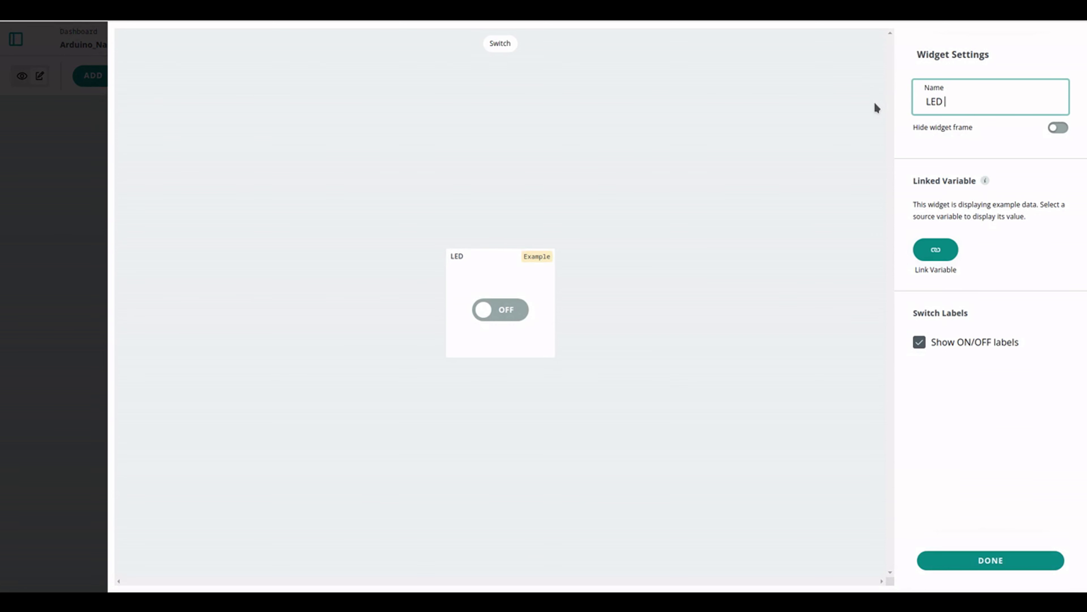
type(" ON OFF")
- Link the LED ON OFF switch to the ledOnOff variable of Arduino_Nano_ESP32_Thing and finish the widget
left_click(937, 263)
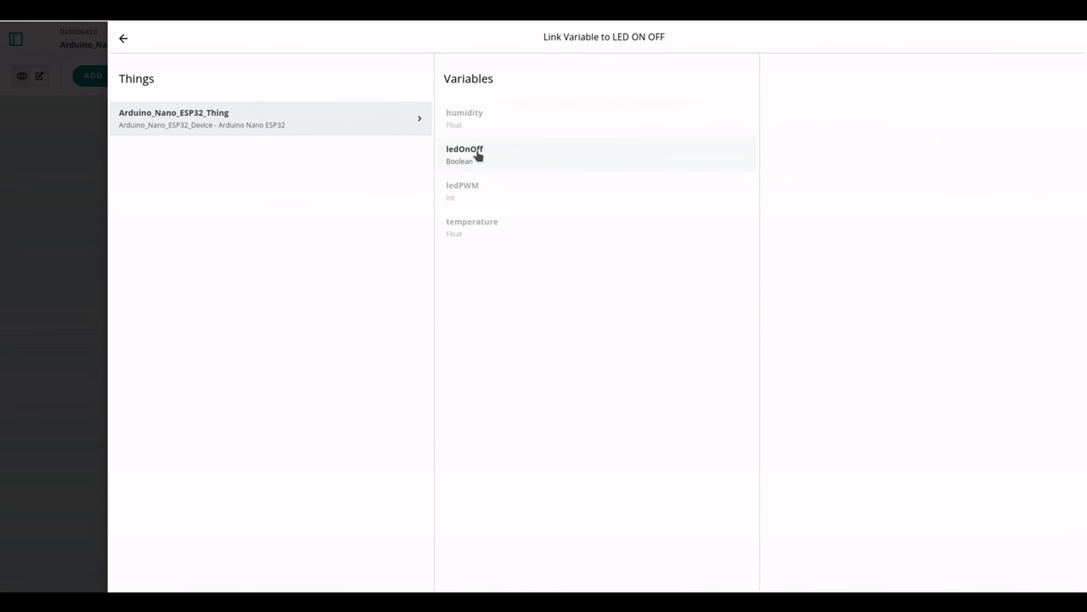
left_click(479, 155)
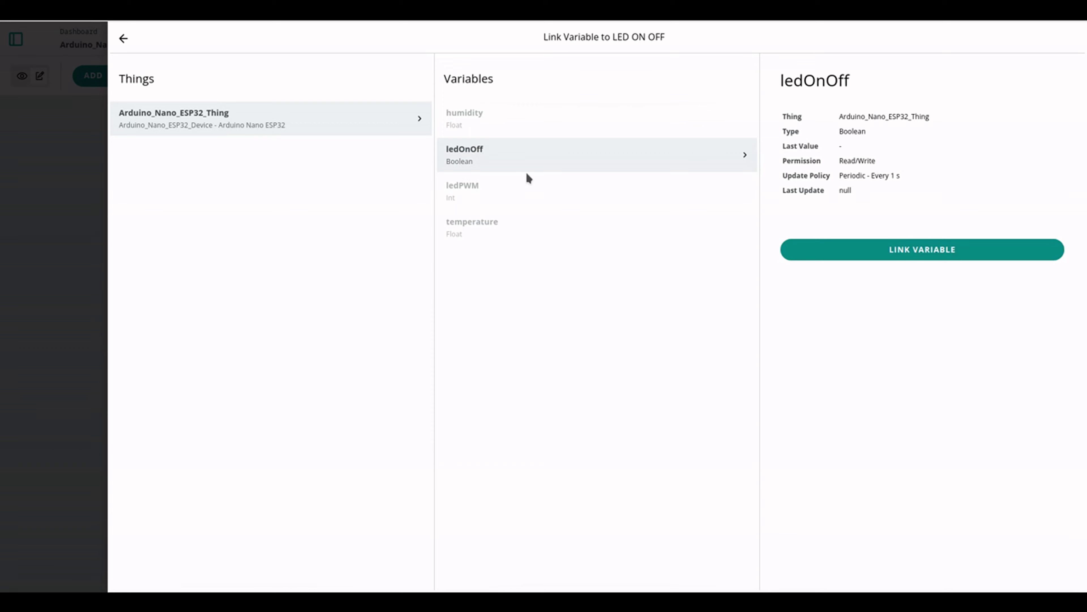
left_click(899, 251)
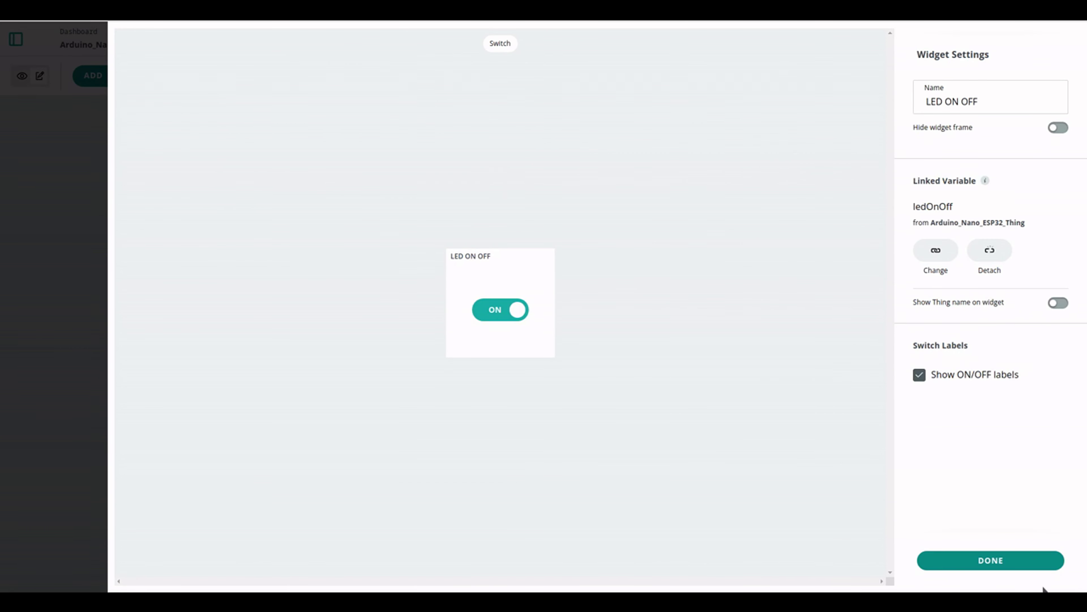
left_click(1041, 565)
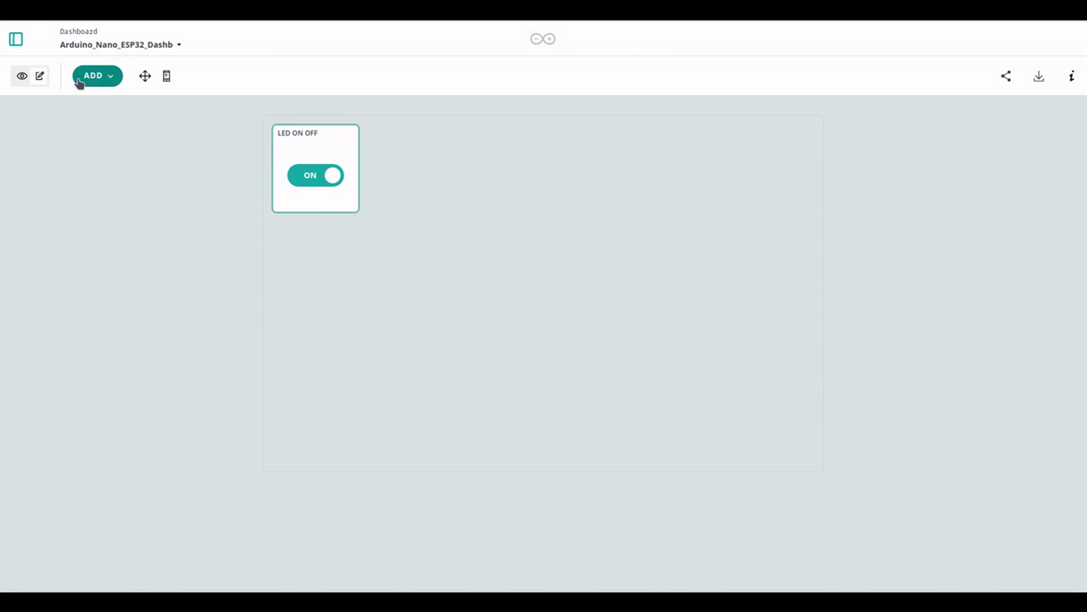
- Add a Slider widget from the Interaction category to the dashboard and name it LED luminosity
left_click(111, 77)
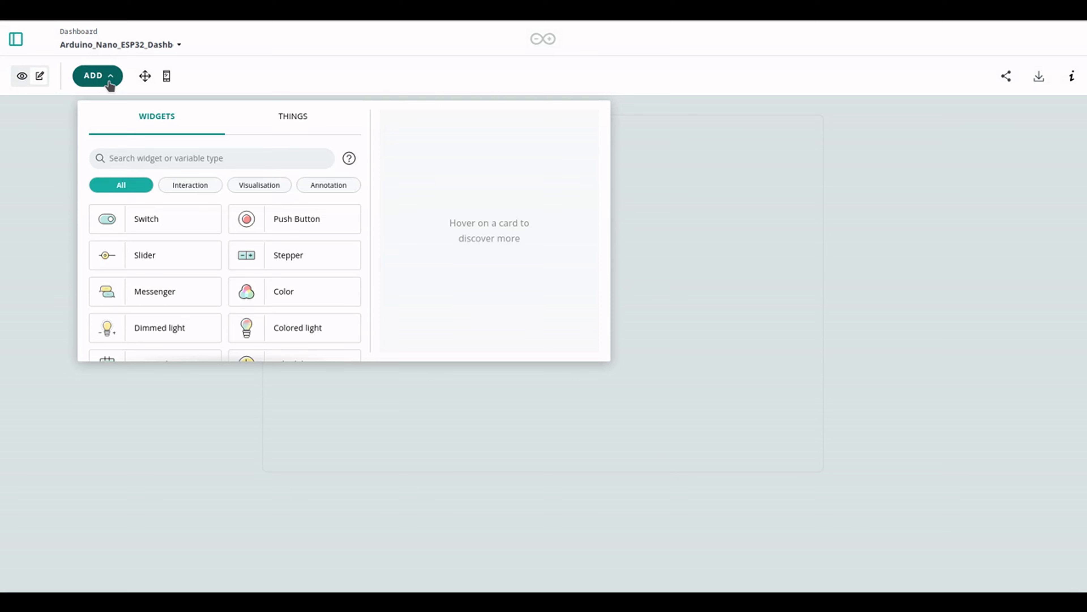
left_click(197, 187)
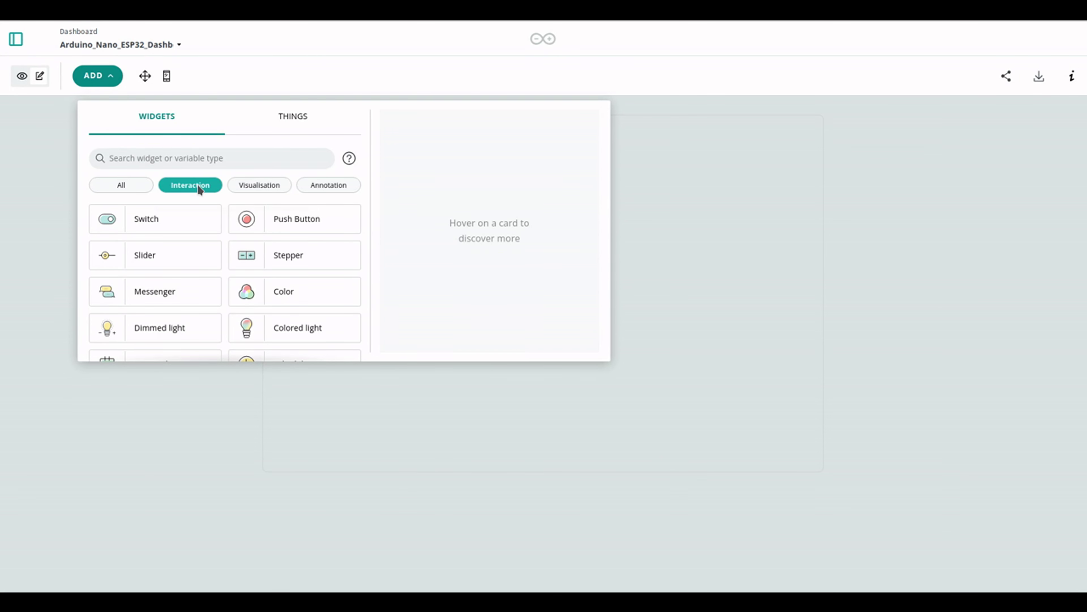
left_click(153, 260)
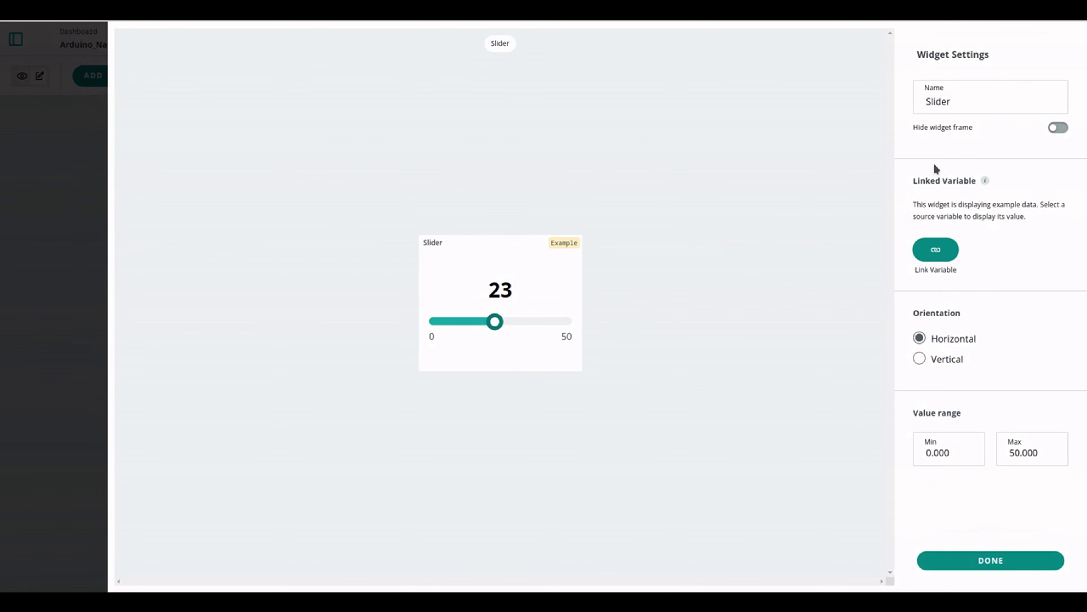
double_click(907, 97)
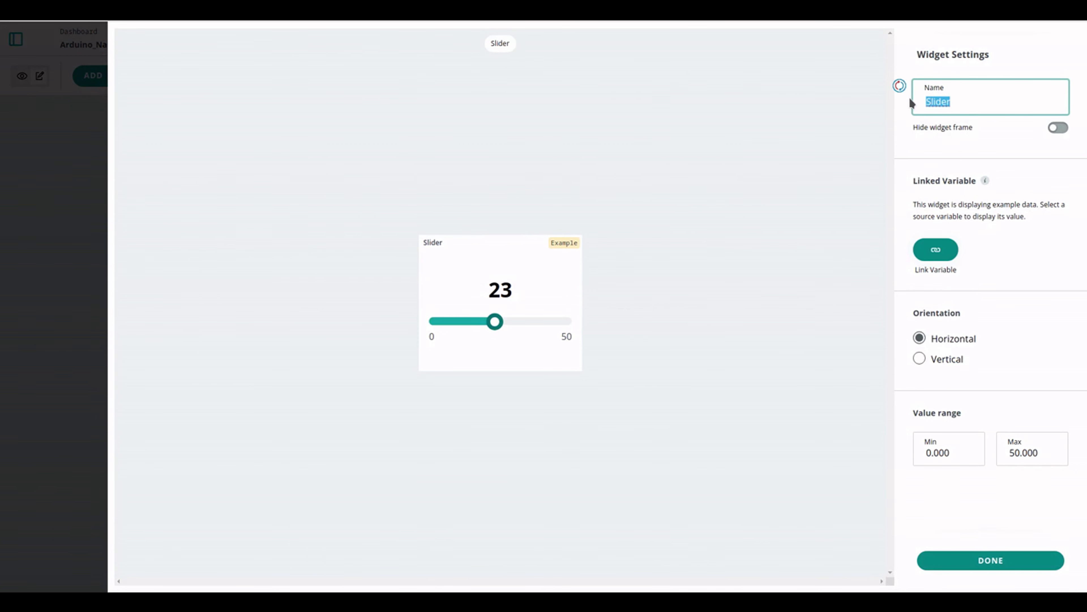
type("LED")
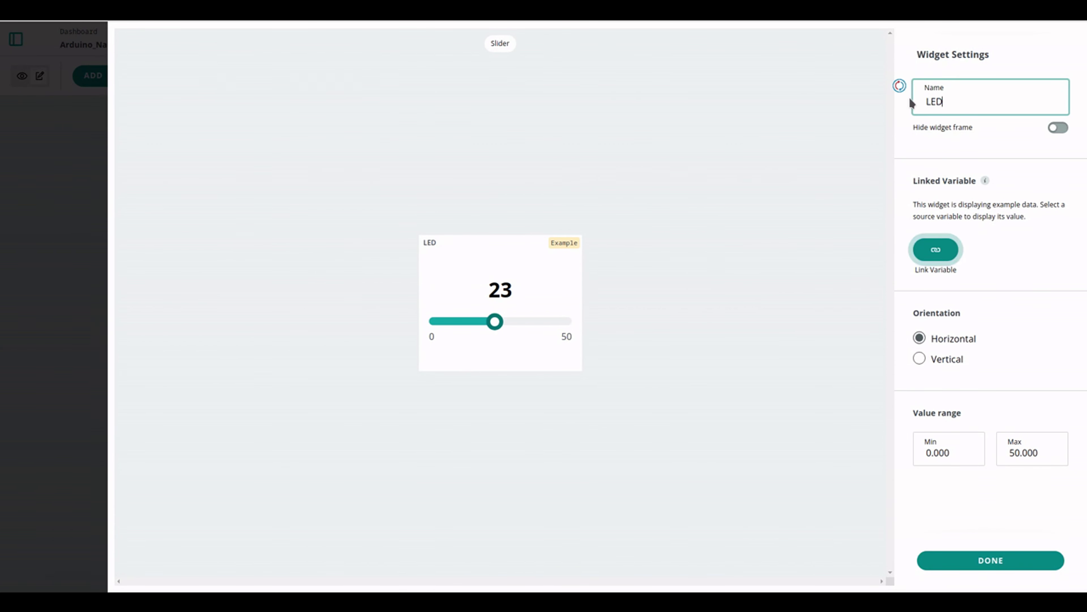
type(" lum")
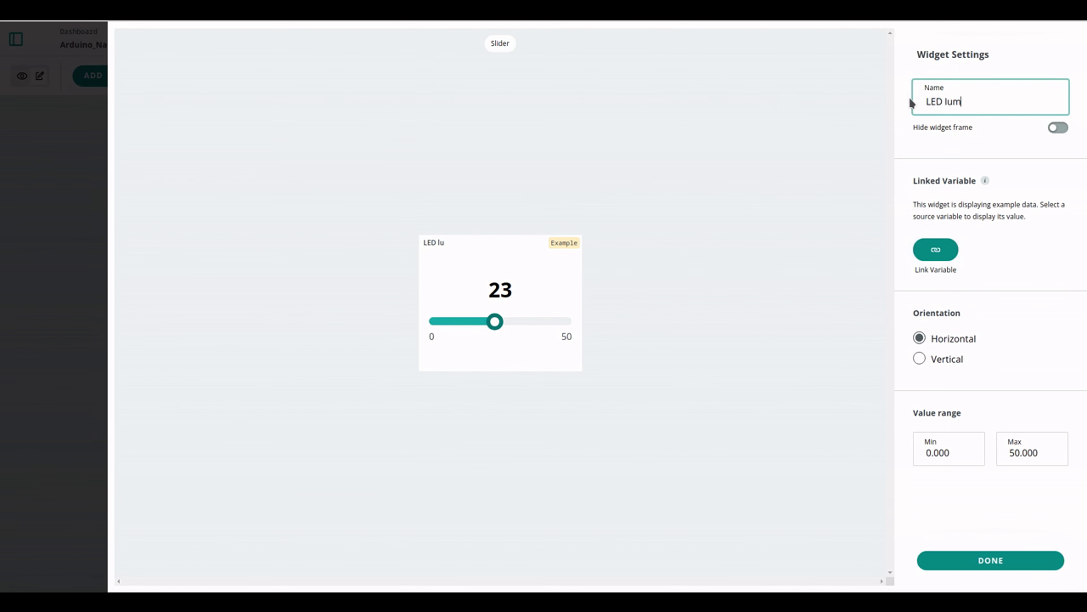
type("inosity")
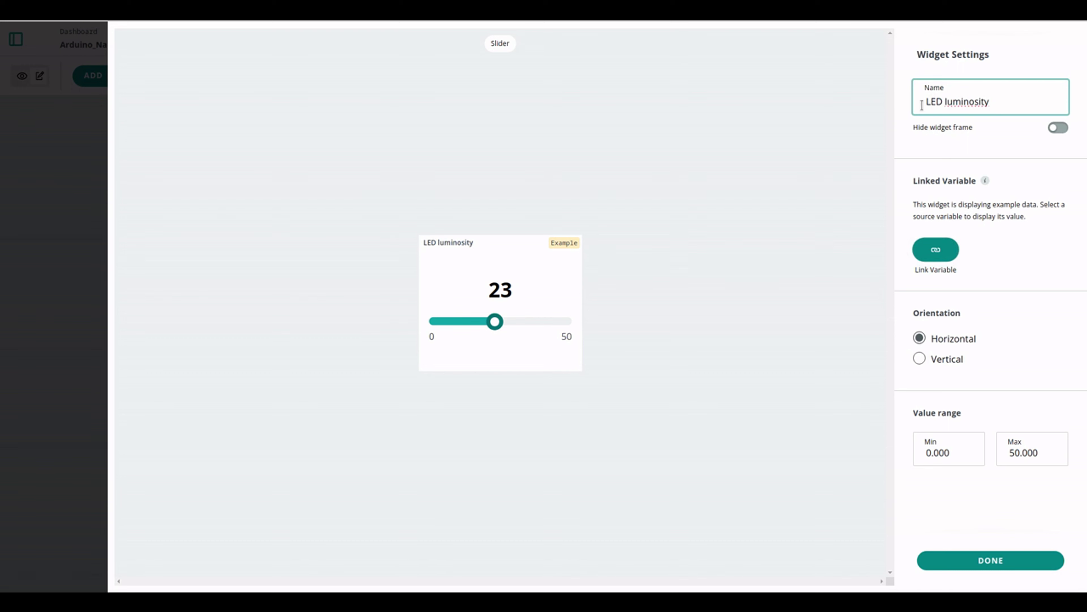
- Link the LED luminosity slider to the ledPWM variable and finish it with a maximum value of 254
left_click(936, 250)
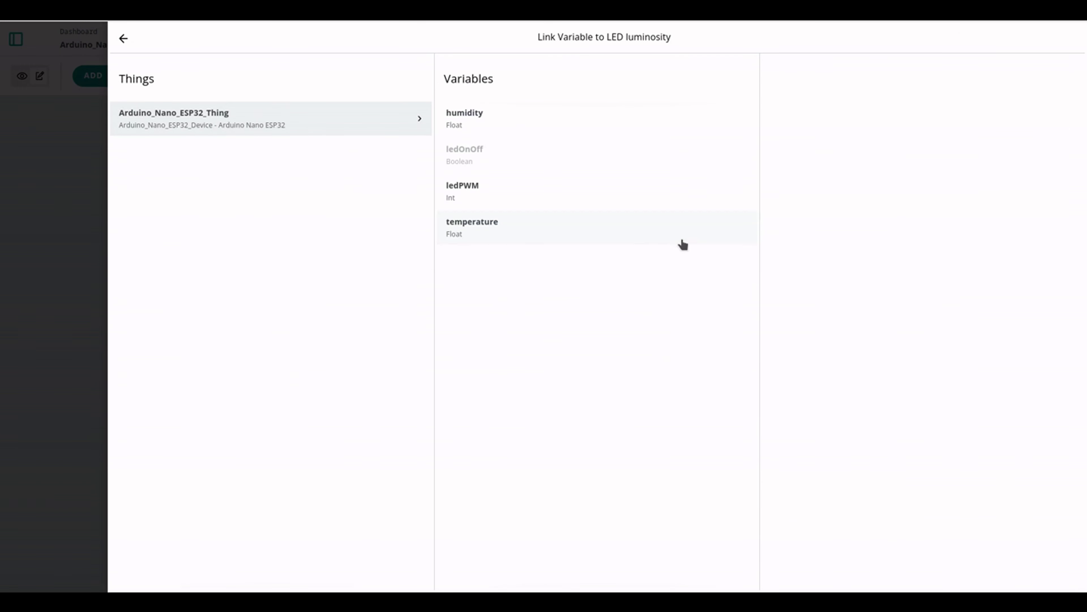
left_click(471, 191)
left_click(971, 254)
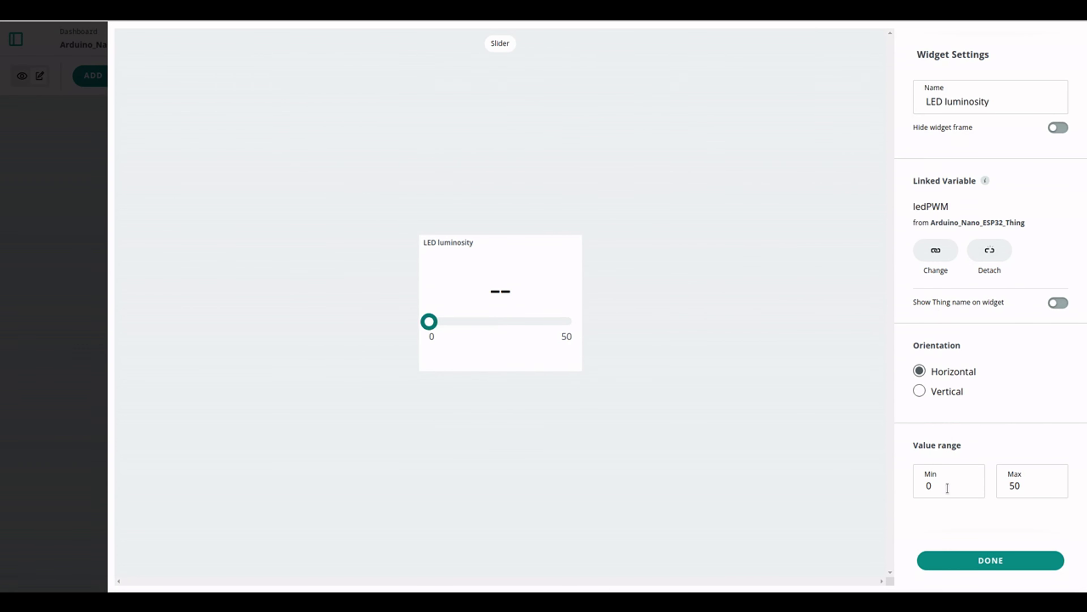
double_click(1028, 487)
type("254")
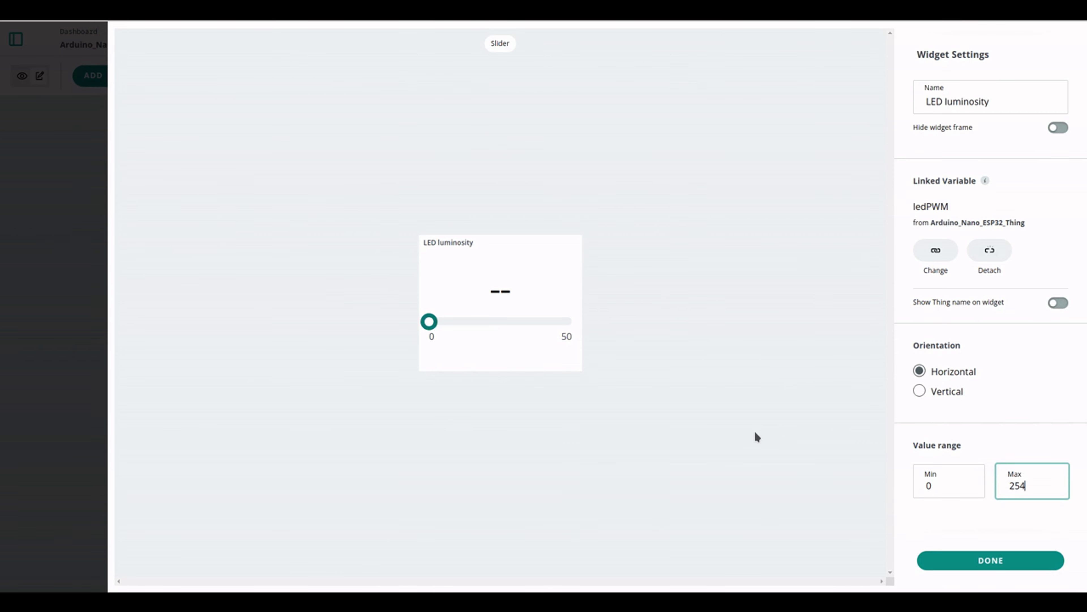
left_click(984, 566)
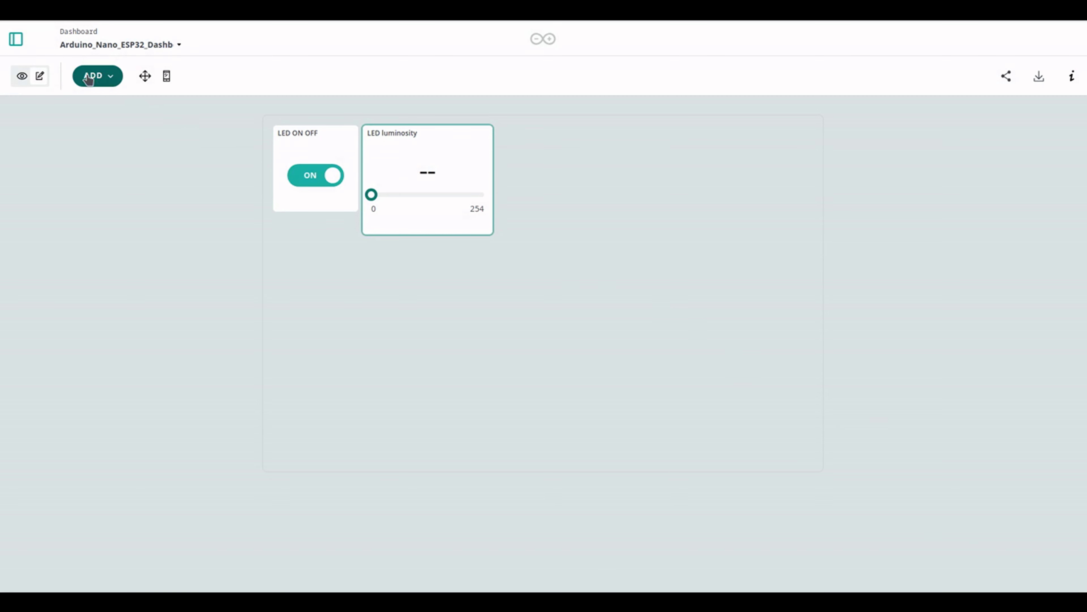
- Add a Gauge widget from the Visualisation category to the dashboard and name it Temperature
left_click(95, 77)
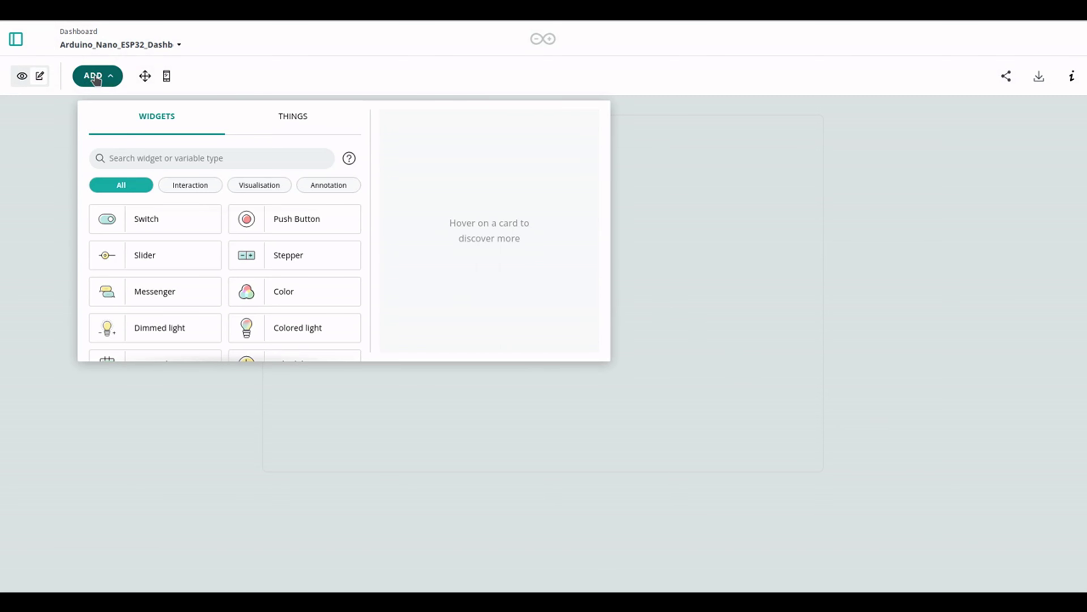
left_click(248, 186)
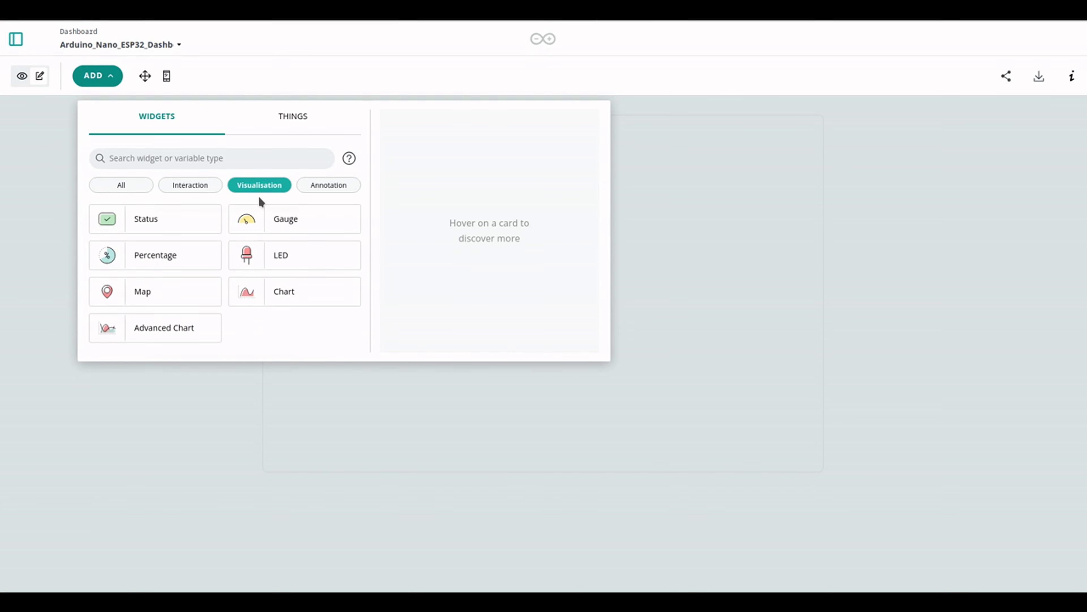
left_click(286, 220)
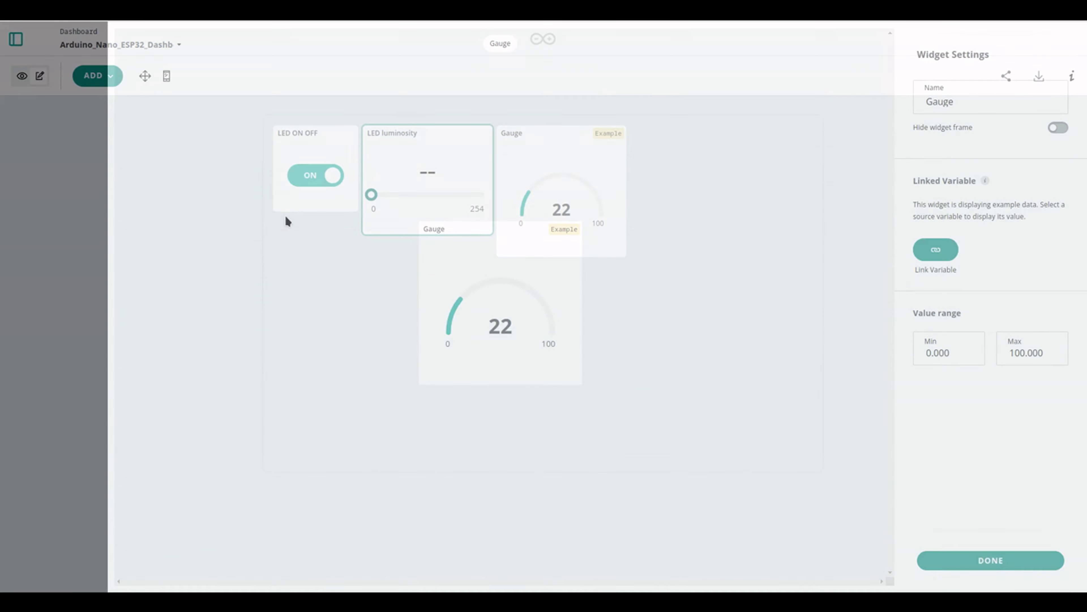
left_click_drag(964, 107, 854, 98)
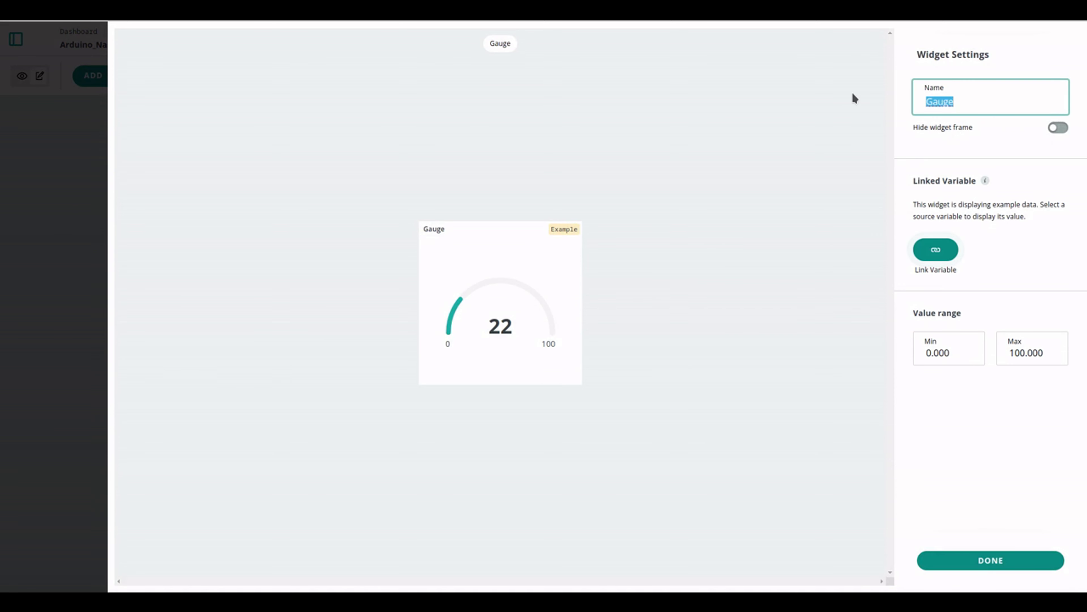
type("Temperature")
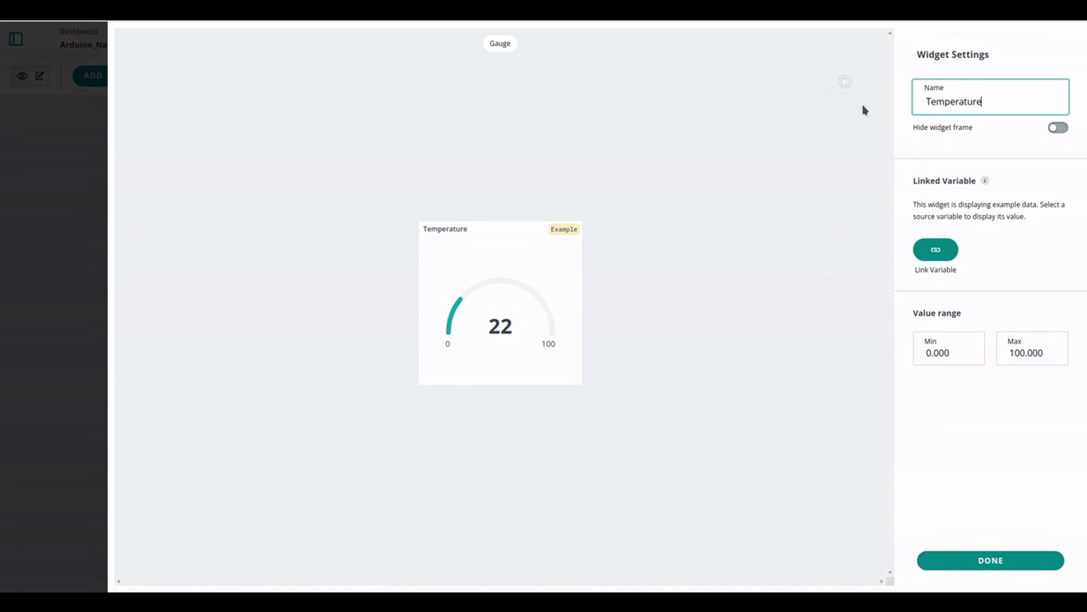
- Link the Temperature gauge to the temperature variable and finish it with a value range of -40 to +80
left_click(935, 249)
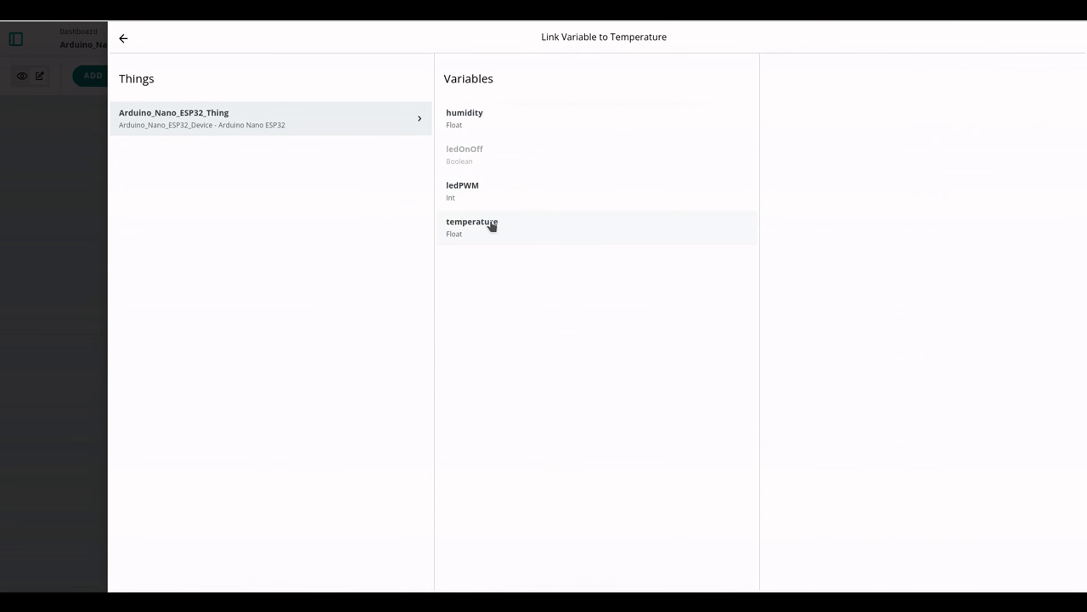
left_click(492, 226)
left_click(946, 256)
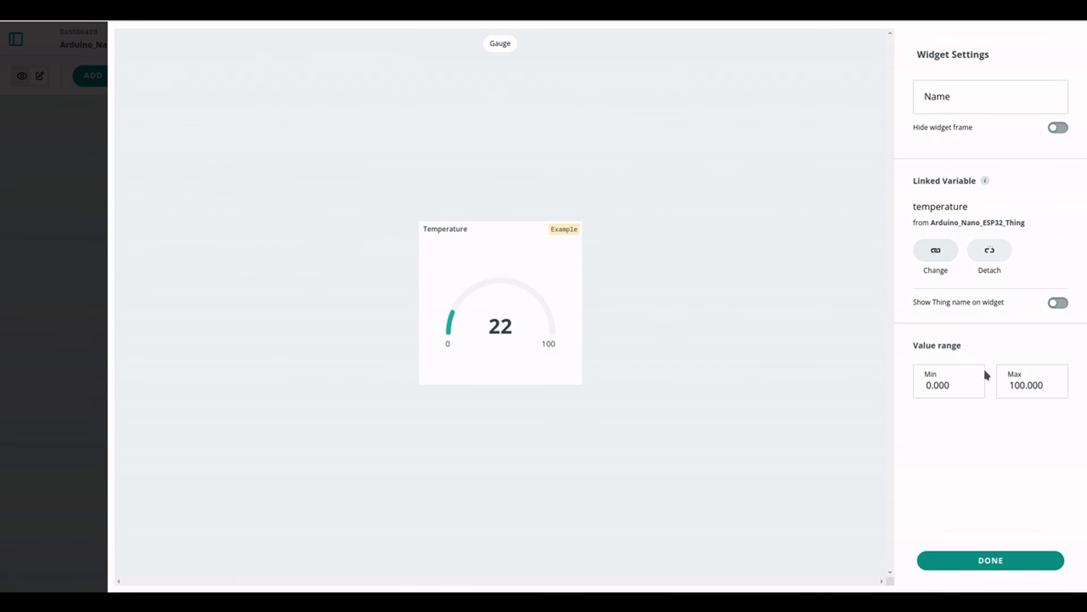
left_click(966, 384)
type("-40")
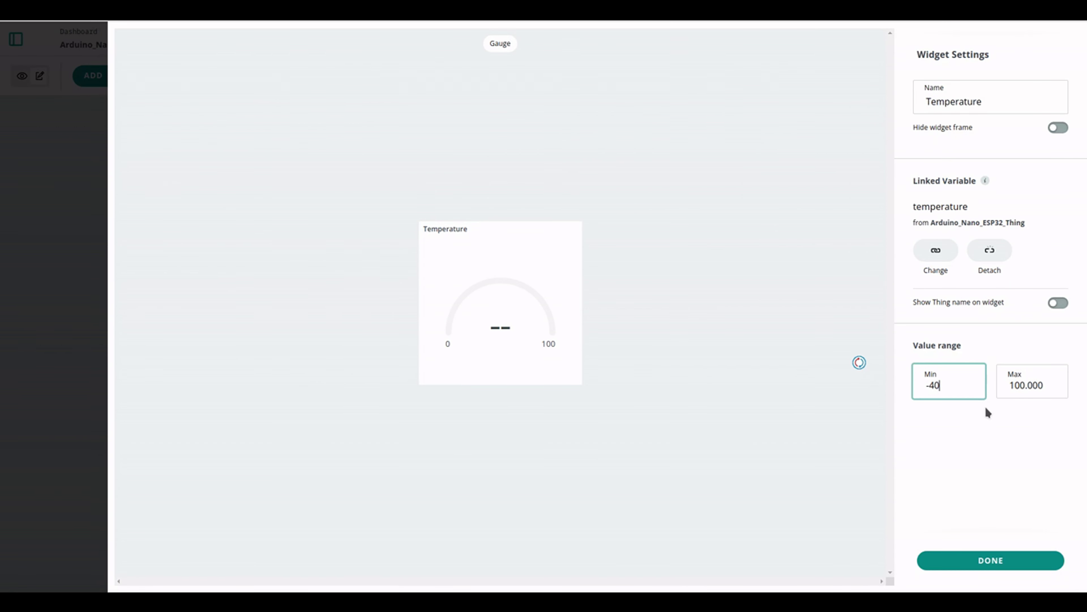
key("Tab")
type("+")
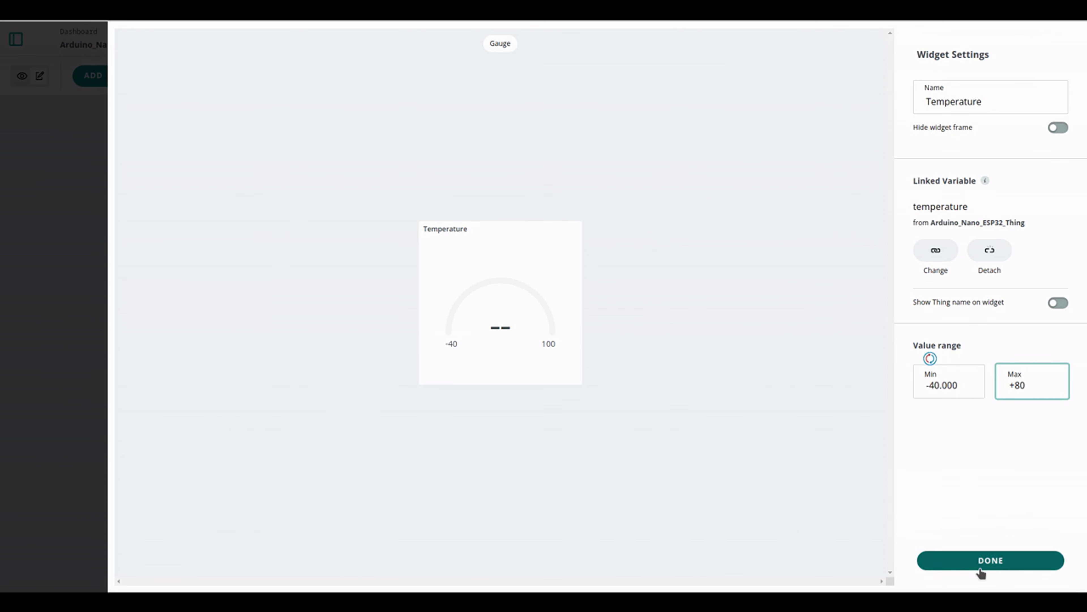
left_click(994, 561)
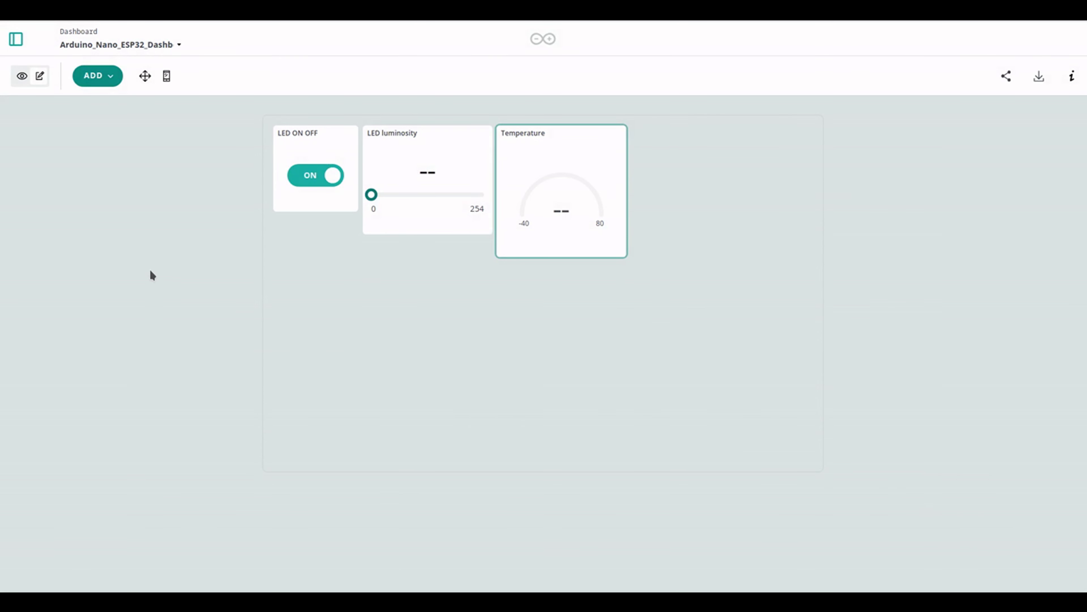
- Add a Percentage widget from the Visualisation category to the dashboard and name it Humidity
left_click(97, 76)
left_click(202, 184)
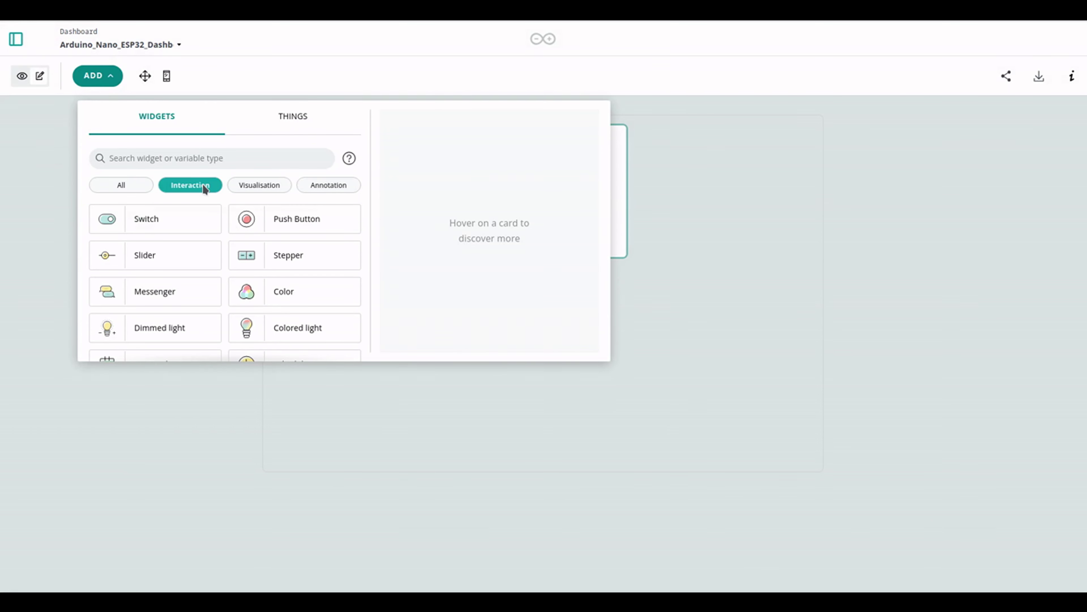
left_click(253, 186)
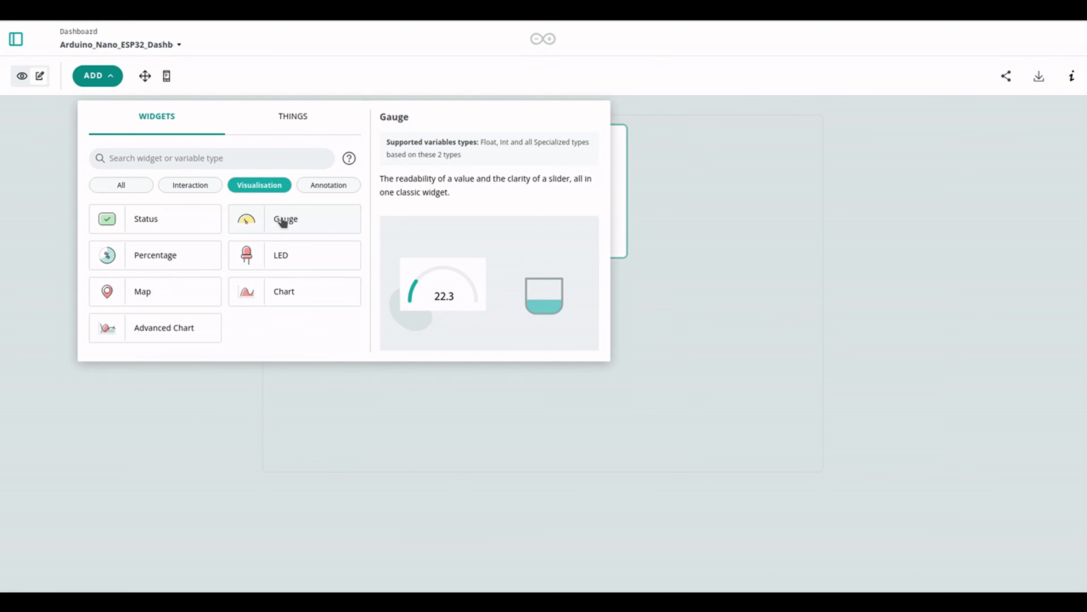
left_click(150, 253)
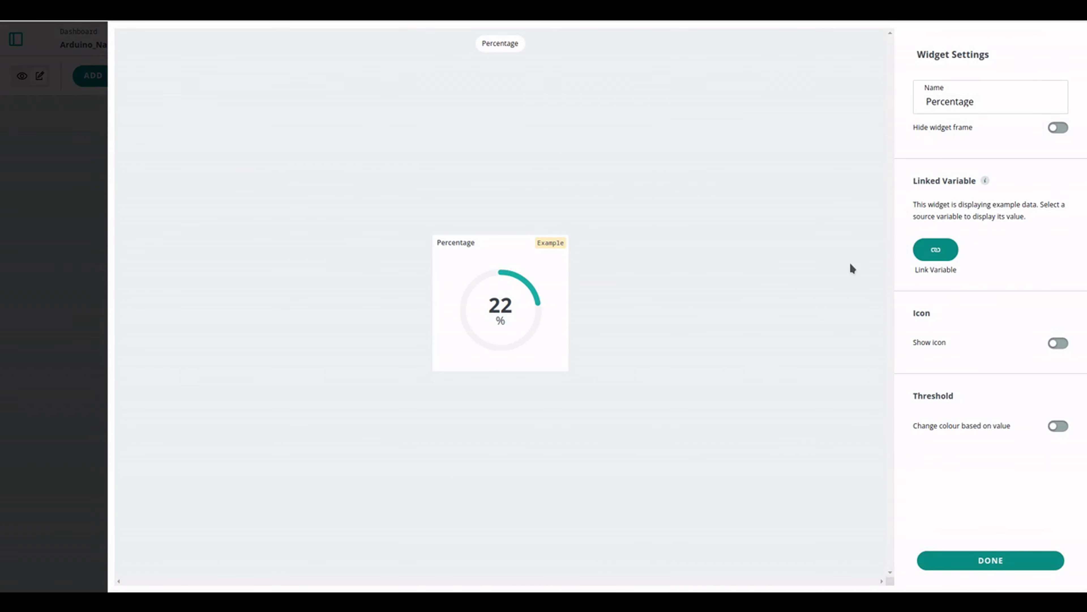
double_click(986, 99)
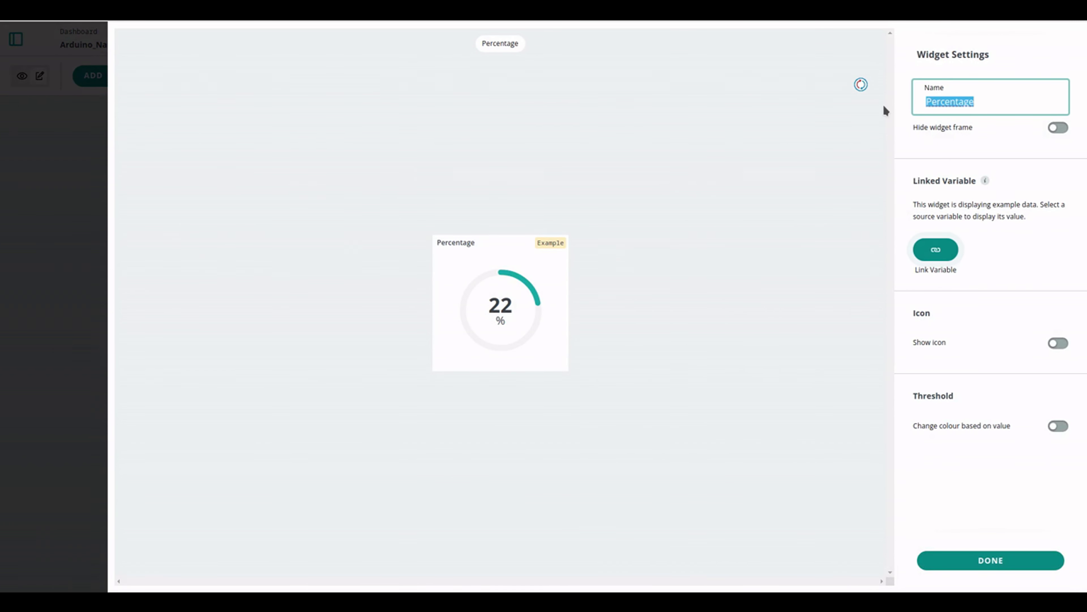
type("Humidi")
type("ty")
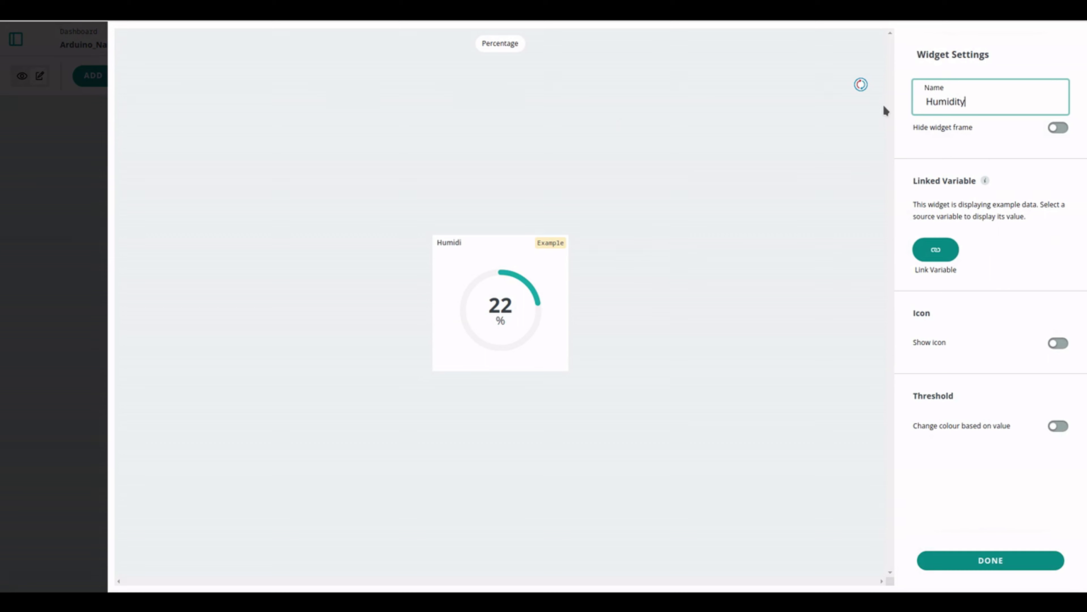
- Link the Humidity widget to the humidity variable, show the water-drop icon on it and finish the widget
left_click(935, 249)
left_click(932, 258)
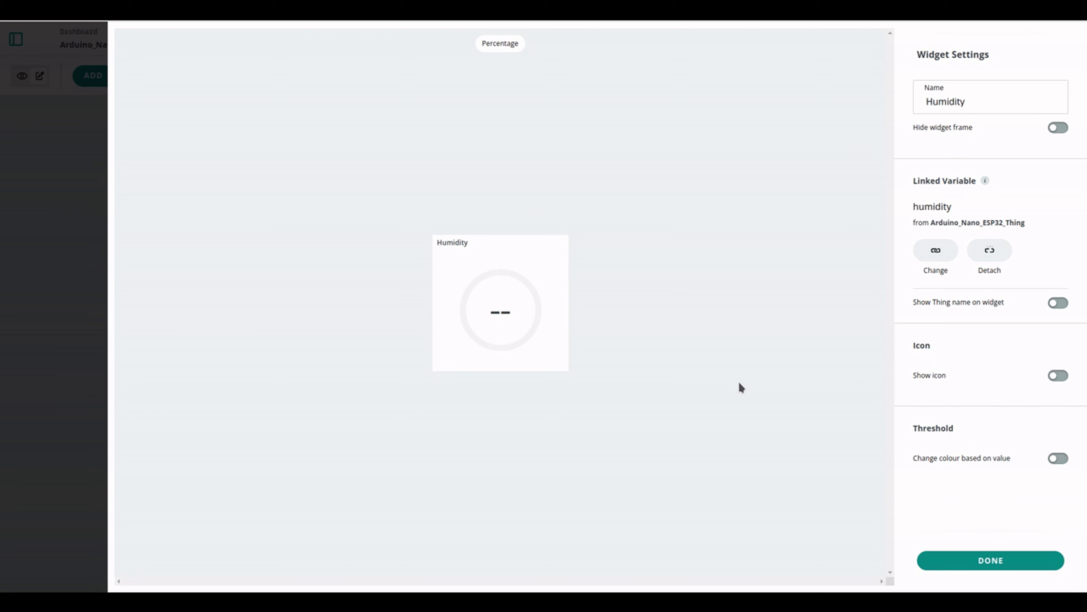
left_click(1059, 375)
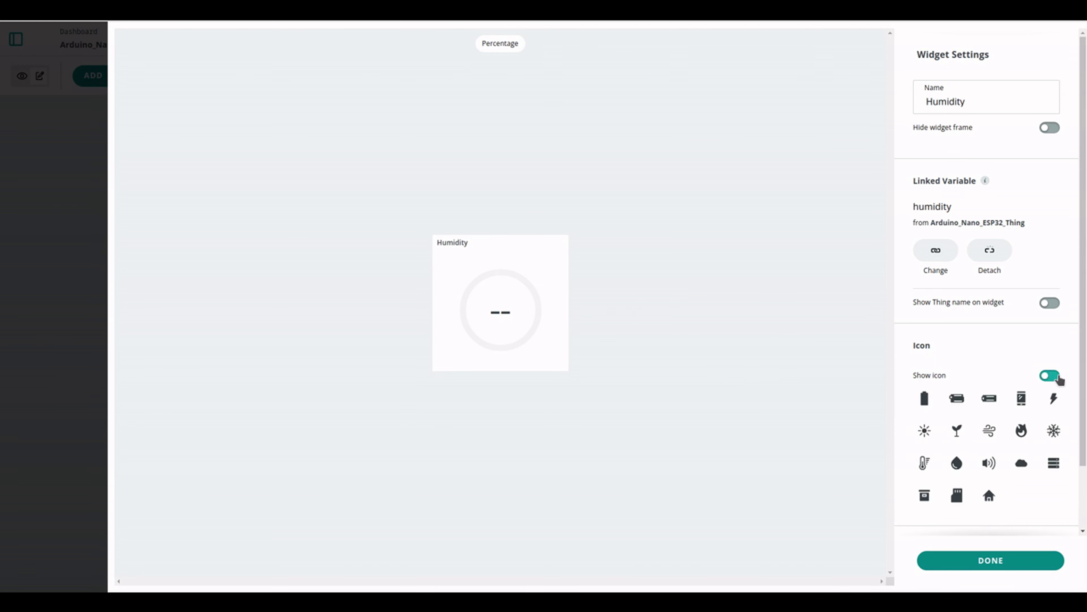
left_click(958, 464)
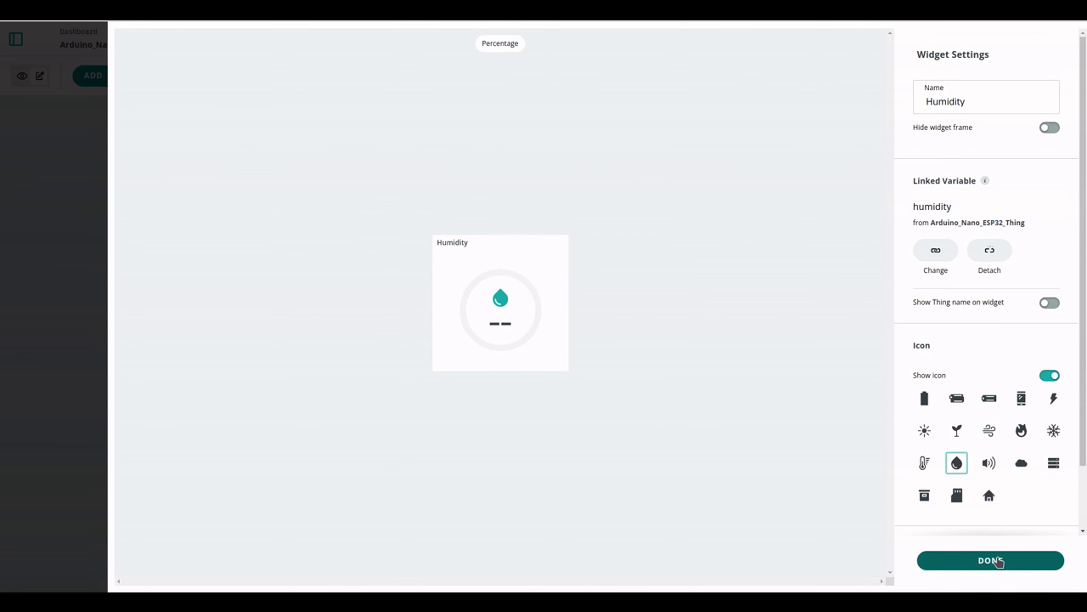
left_click(991, 560)
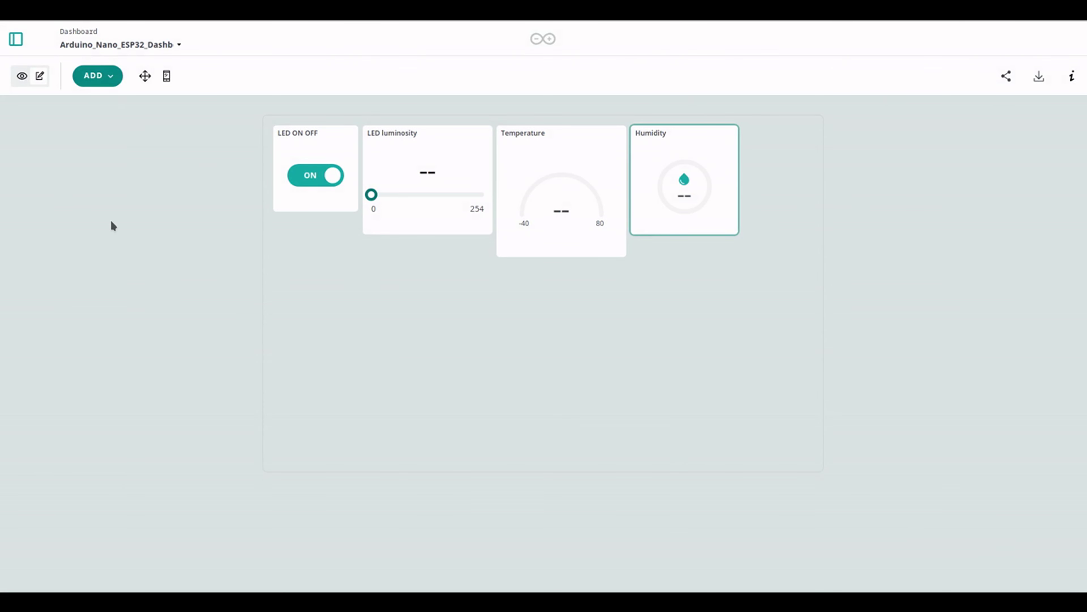
- Switch the dashboard to view mode and open Arduino_Nano_ESP32_Thing through its associated device, Arduino_Nano_ESP32_Device
left_click(23, 77)
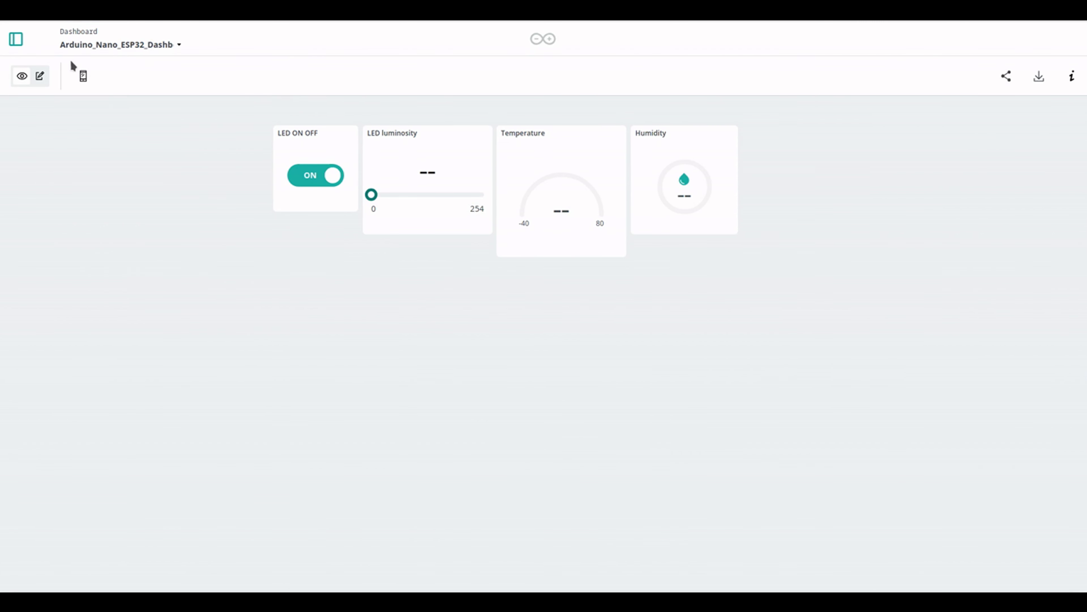
left_click(17, 39)
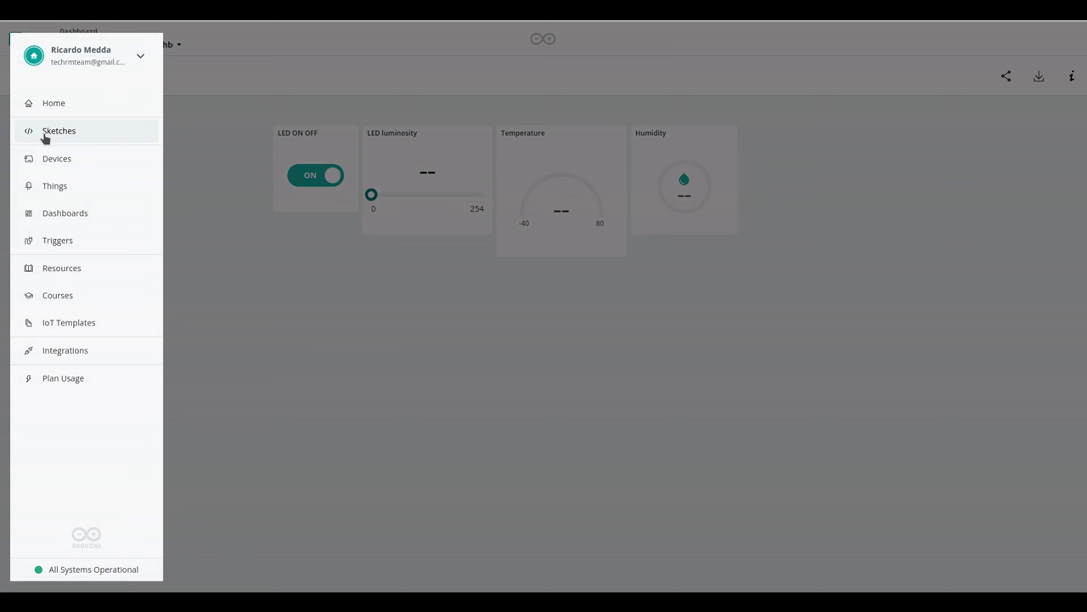
left_click(60, 173)
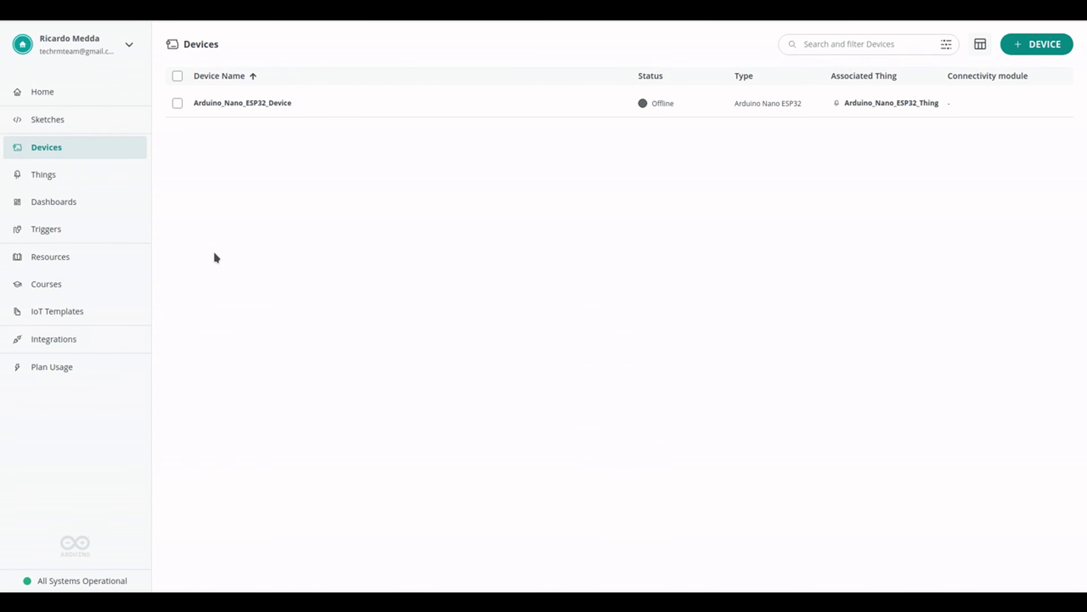
left_click(259, 103)
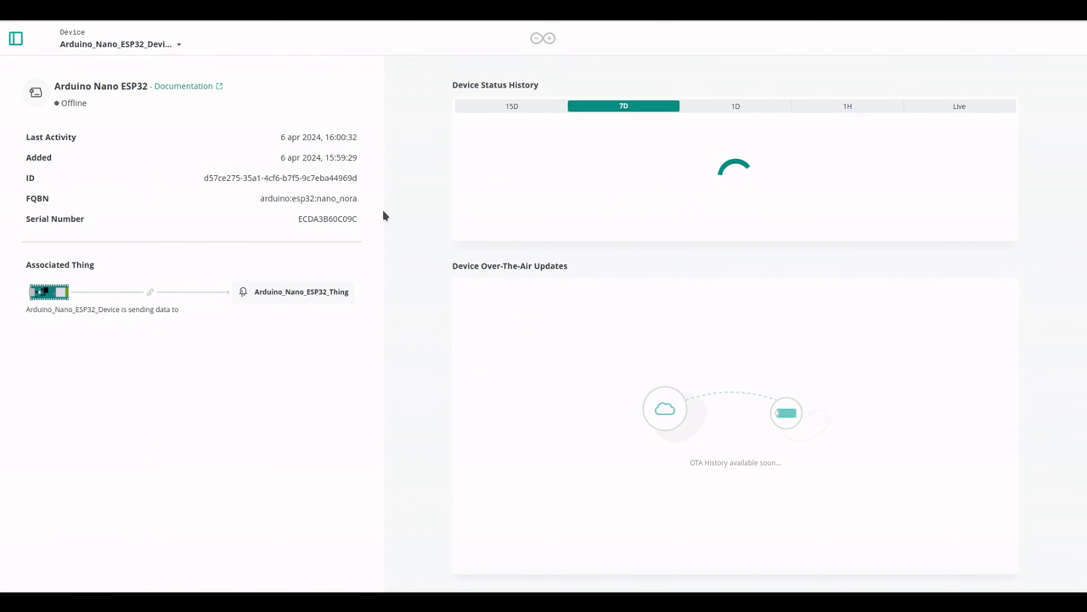
left_click(354, 302)
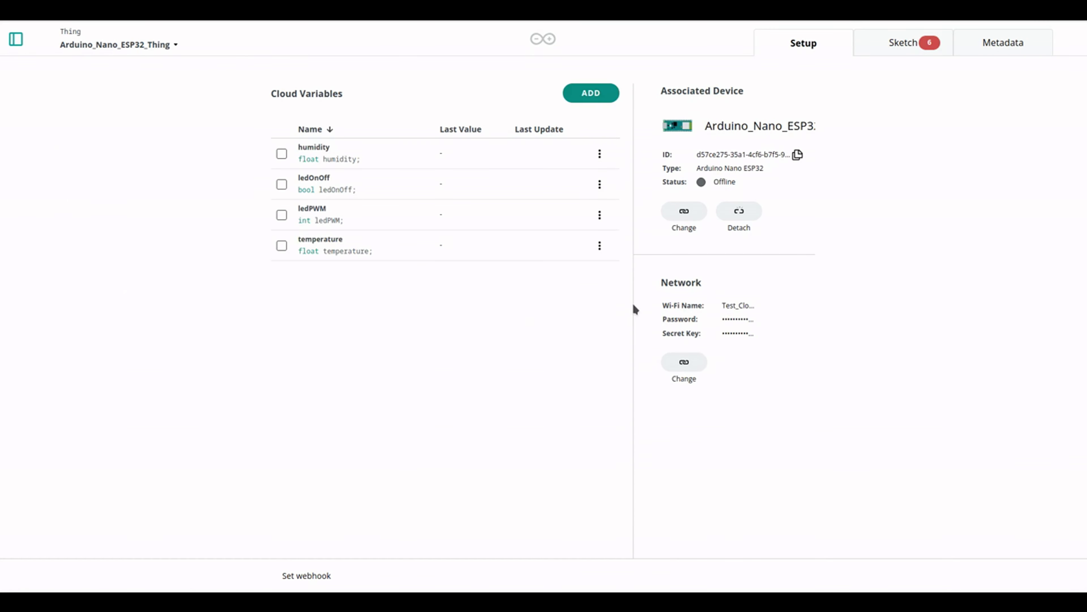
- Open the Thing's generated sketch in the full editor and look through it down to the onLedOnOffChange and onLedPWMChange functions
left_click(902, 48)
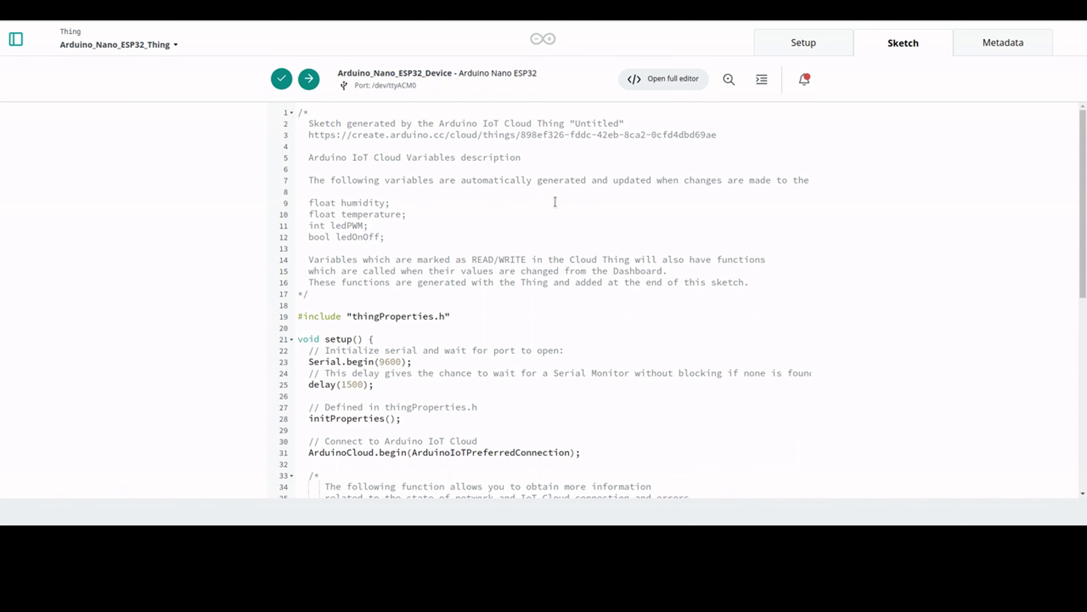
left_click(670, 79)
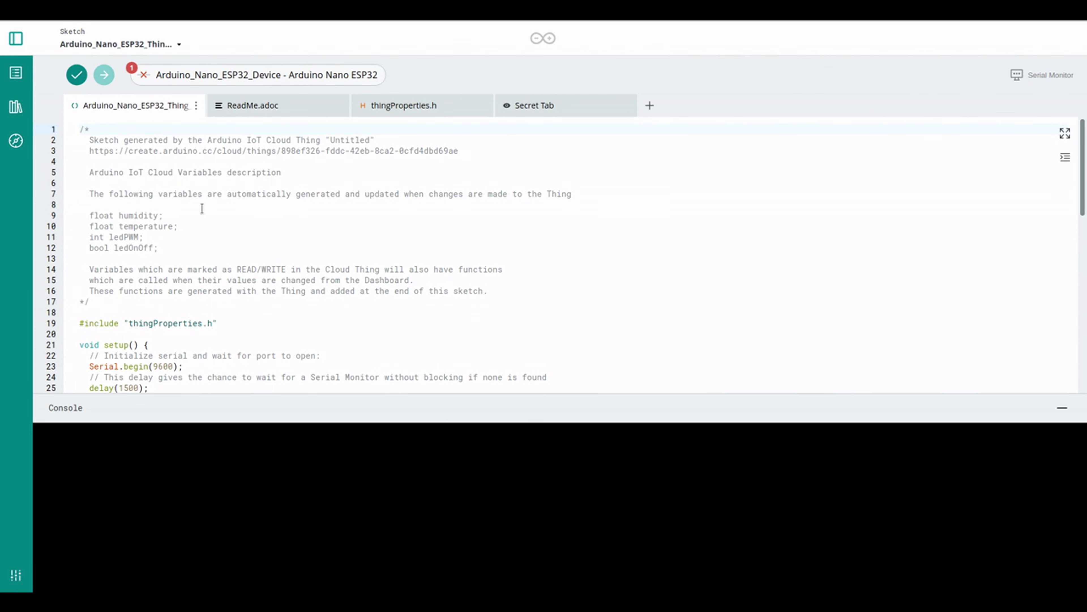
scroll(200, 210, "down", 6)
scroll(200, 210, "down", 9)
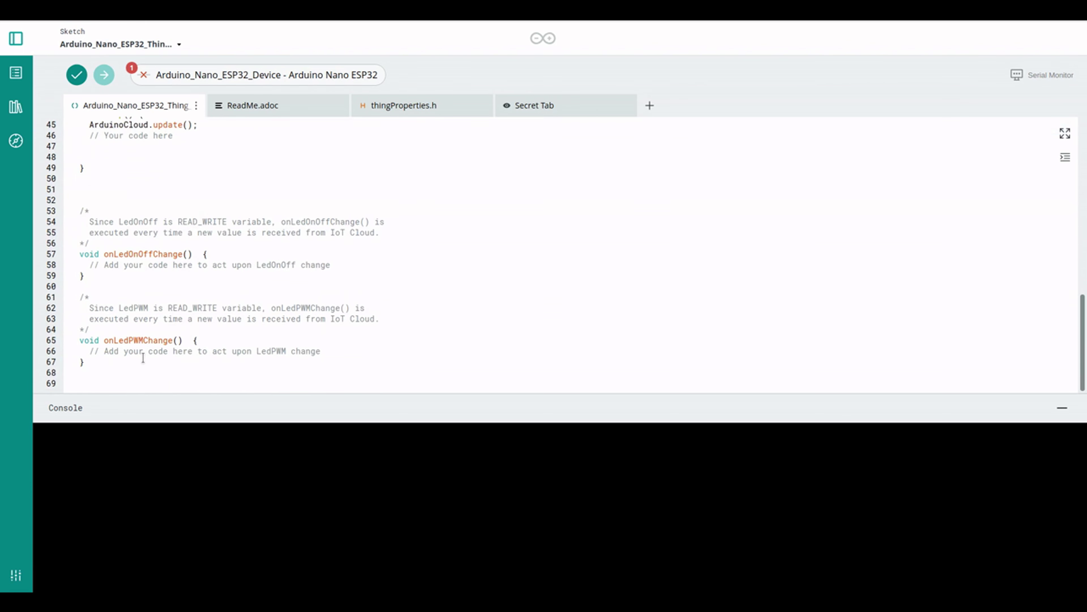
left_click_drag(104, 379, 50, 253)
scroll(49, 252, "up", 15)
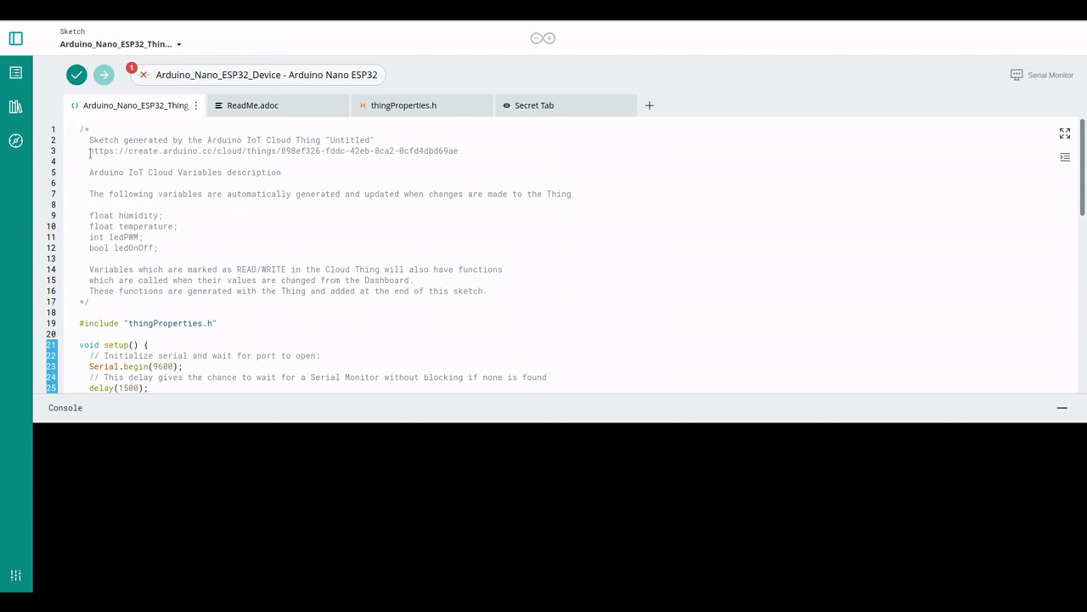
- Select all the code of the main sketch and examine it from the header comment to the variable change callbacks
left_click(124, 227)
key("ctrl+a")
scroll(202, 326, "up", 13)
left_click(203, 293)
key("ctrl+a")
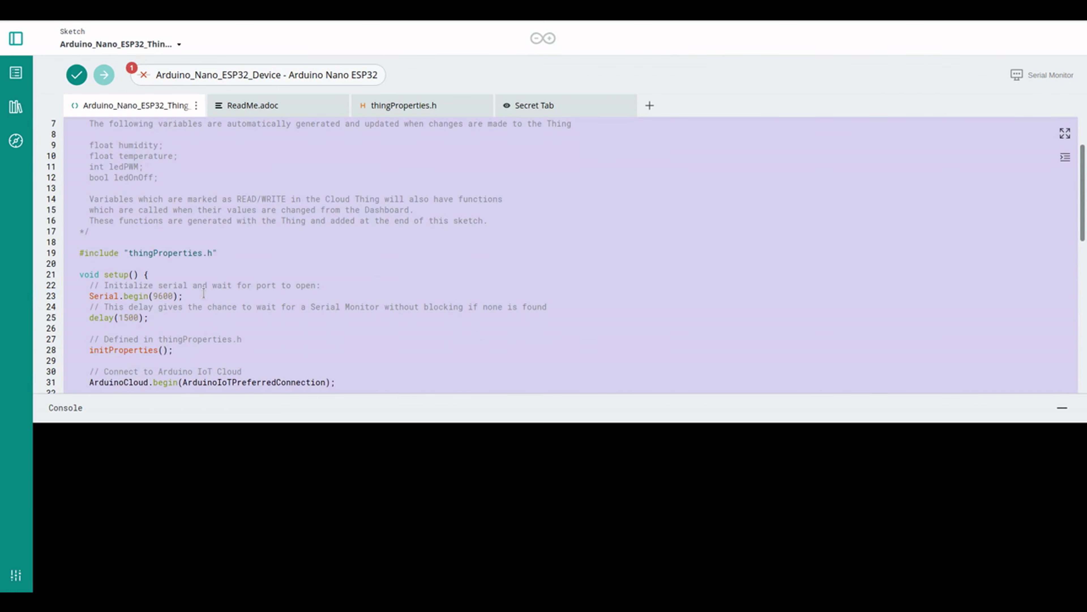
scroll(203, 294, "up", 2)
scroll(203, 282, "down", 15)
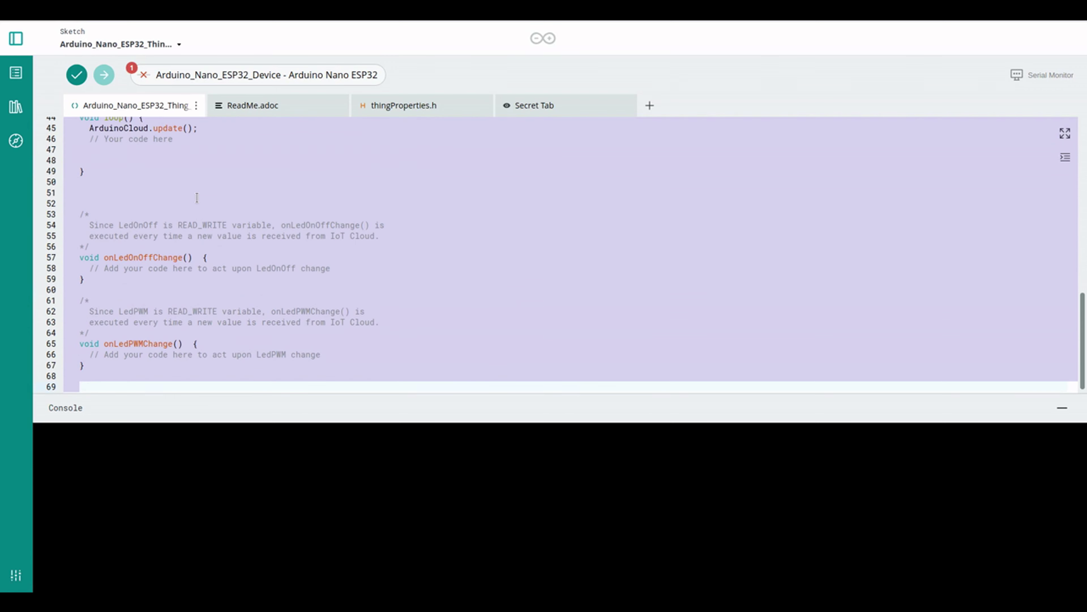
scroll(198, 209, "up", 16)
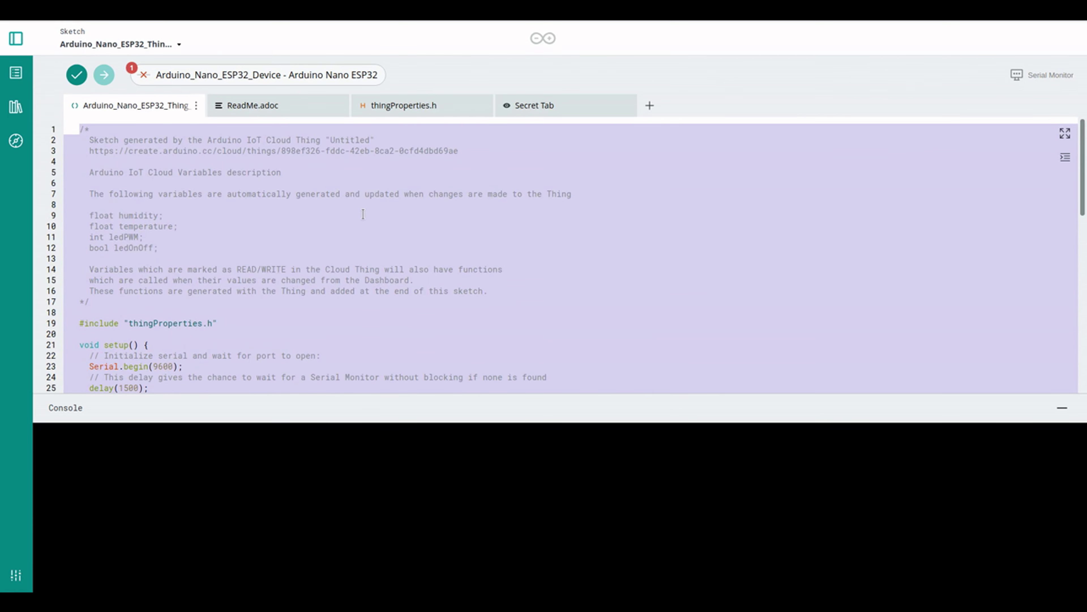
left_click(363, 215)
- Examine the complete thingProperties.h file, including its includes, credential constants, variable declarations and initProperties function
left_click(399, 107)
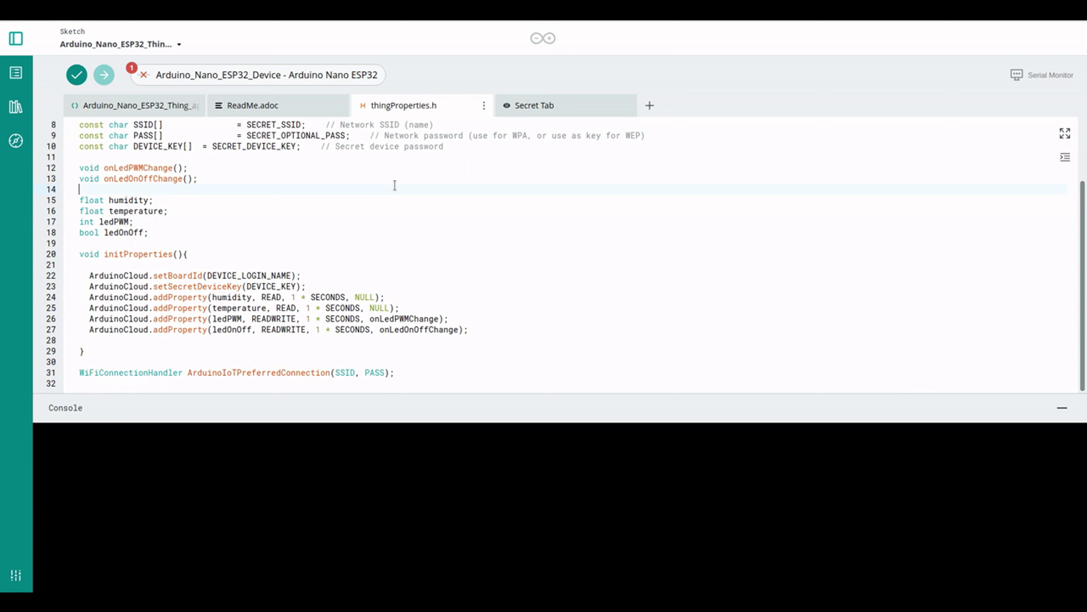
scroll(399, 184, "up", 3)
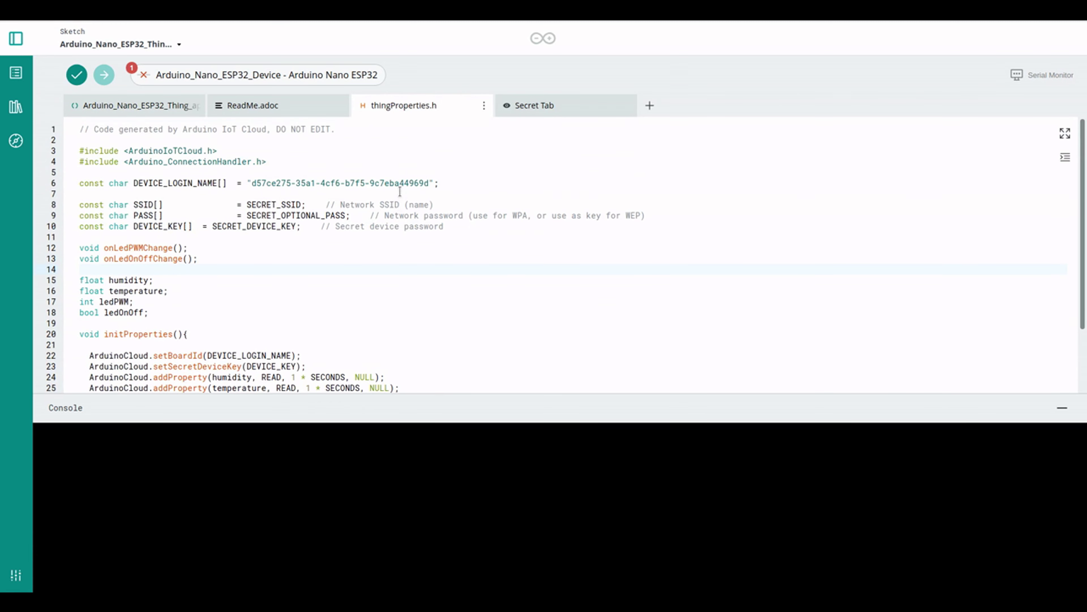
key("ctrl+a")
scroll(400, 191, "down", 3)
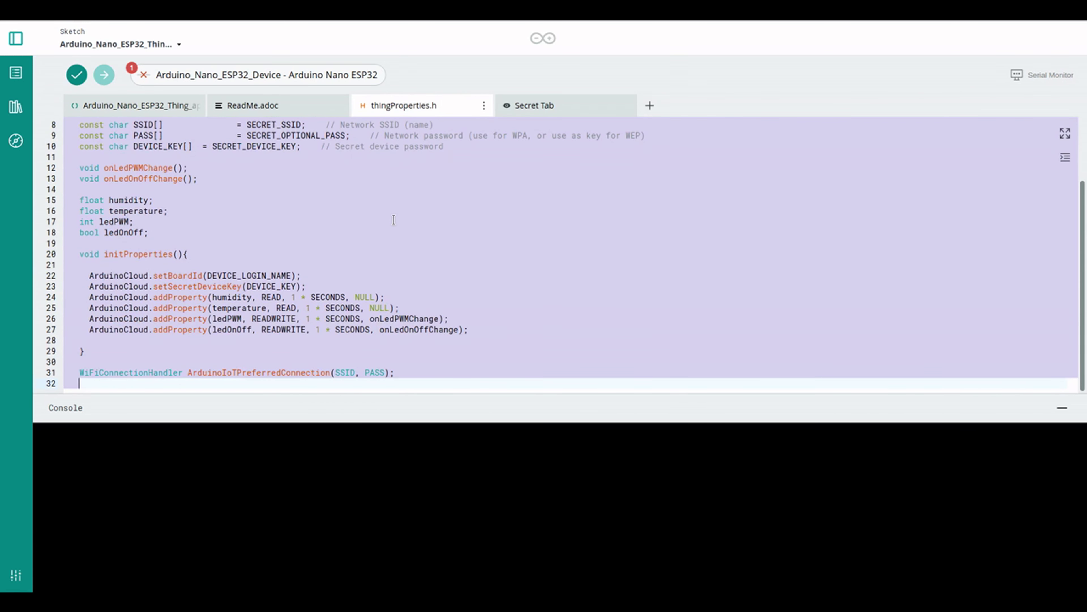
scroll(393, 218, "up", 3)
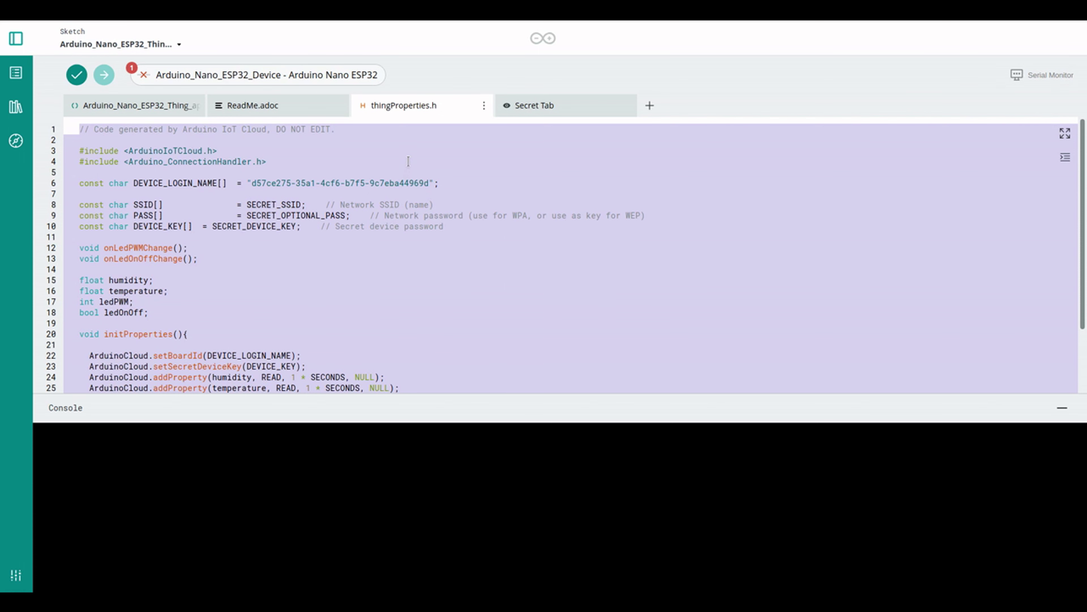
left_click(409, 150)
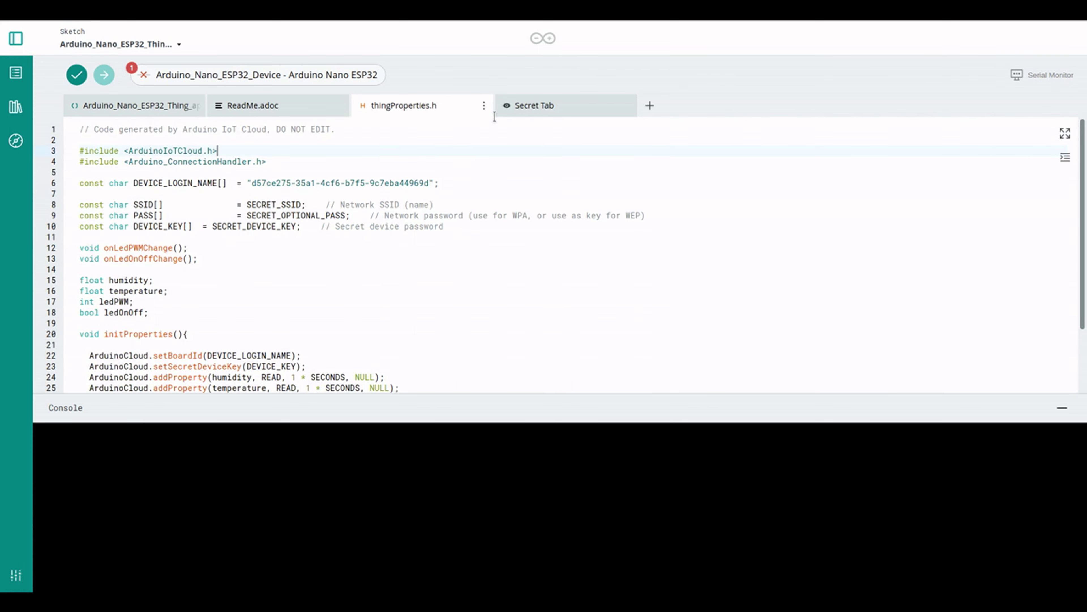
- Check the sketch's stored secret keys, and compare them with the credential constants and cloud properties in thingProperties.h
left_click(548, 104)
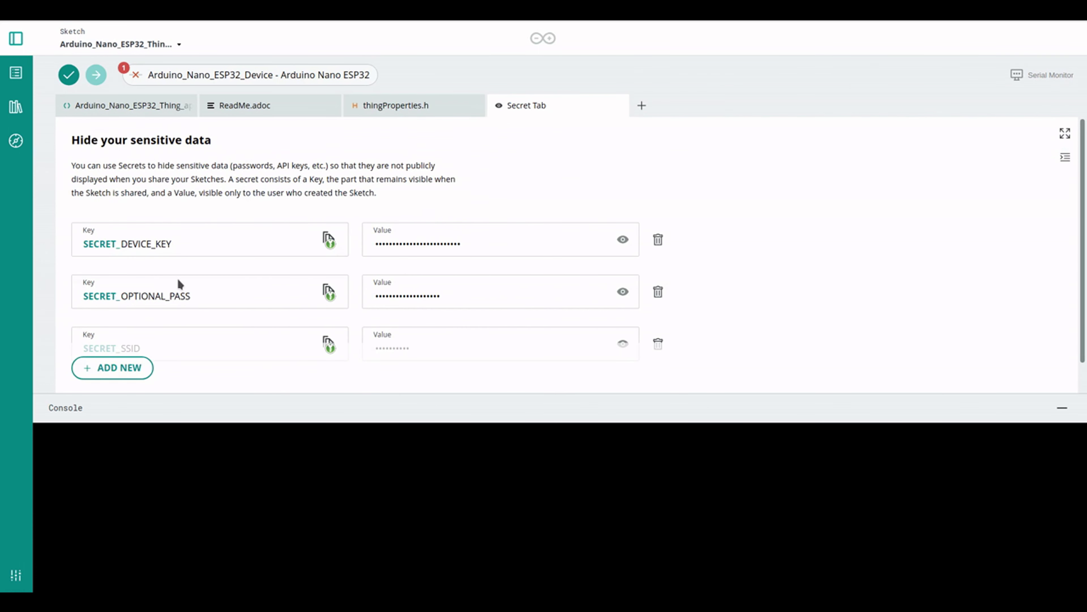
left_click(394, 104)
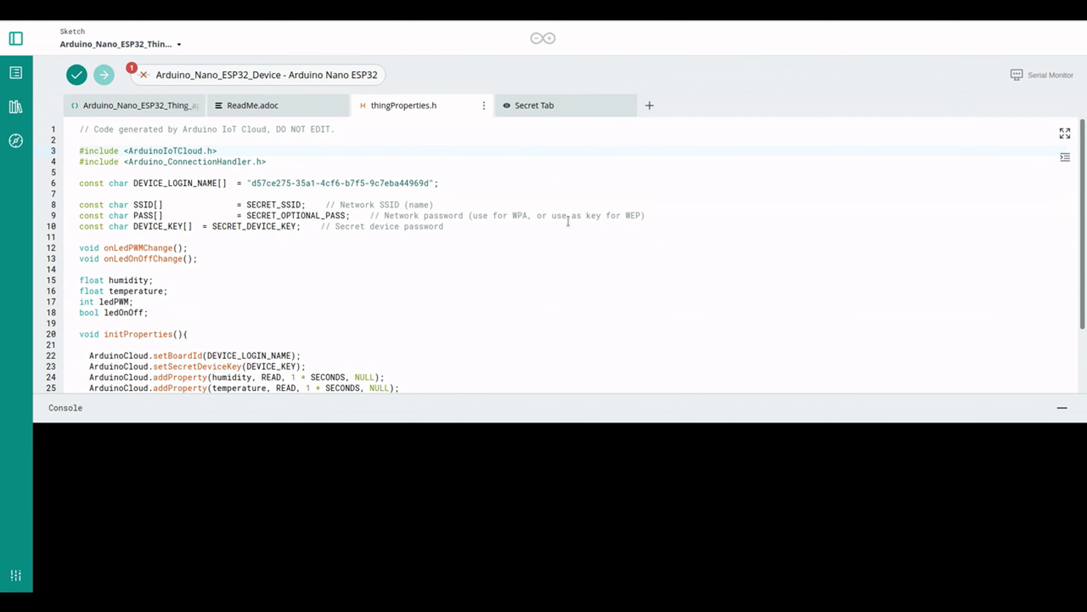
scroll(568, 221, "down", 2)
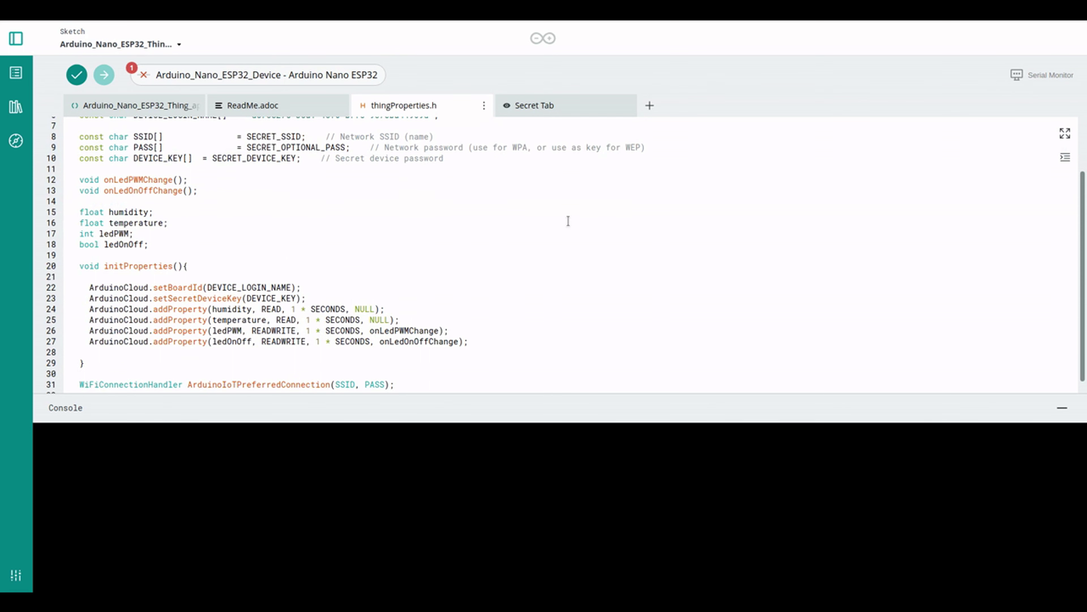
scroll(568, 221, "down", 1)
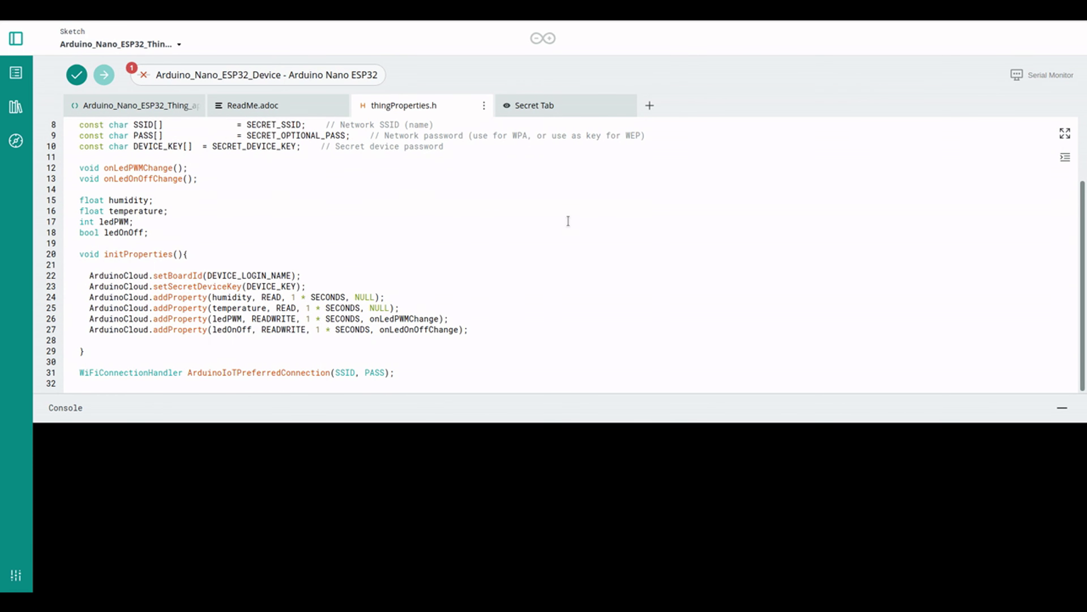
scroll(568, 221, "up", 3)
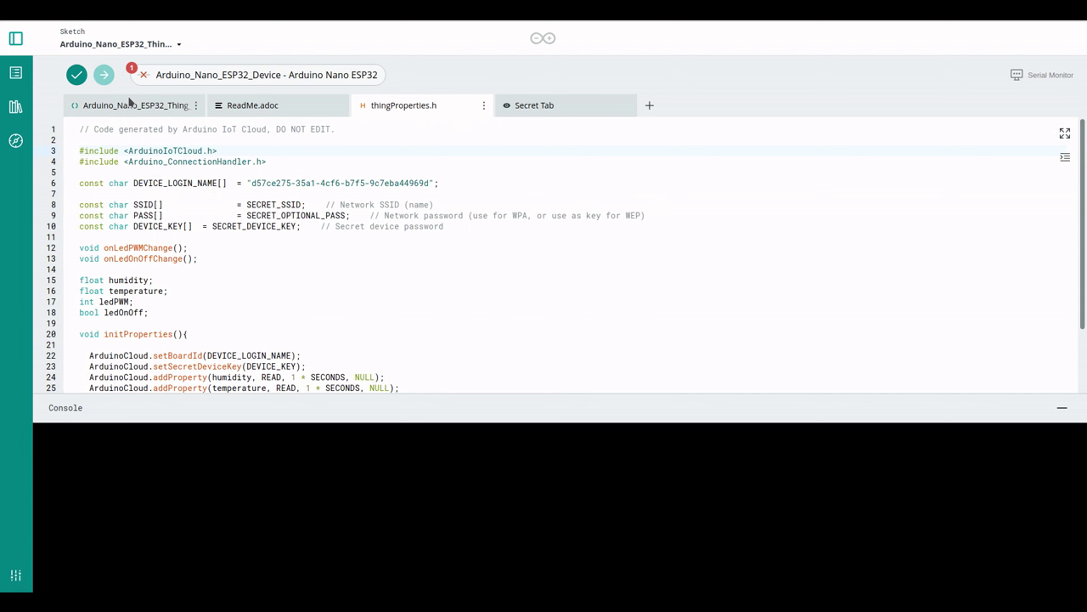
- Return to the main Arduino_Nano_ESP32_Thing sketch file and review its setup, loop and LED callback sections
left_click(121, 104)
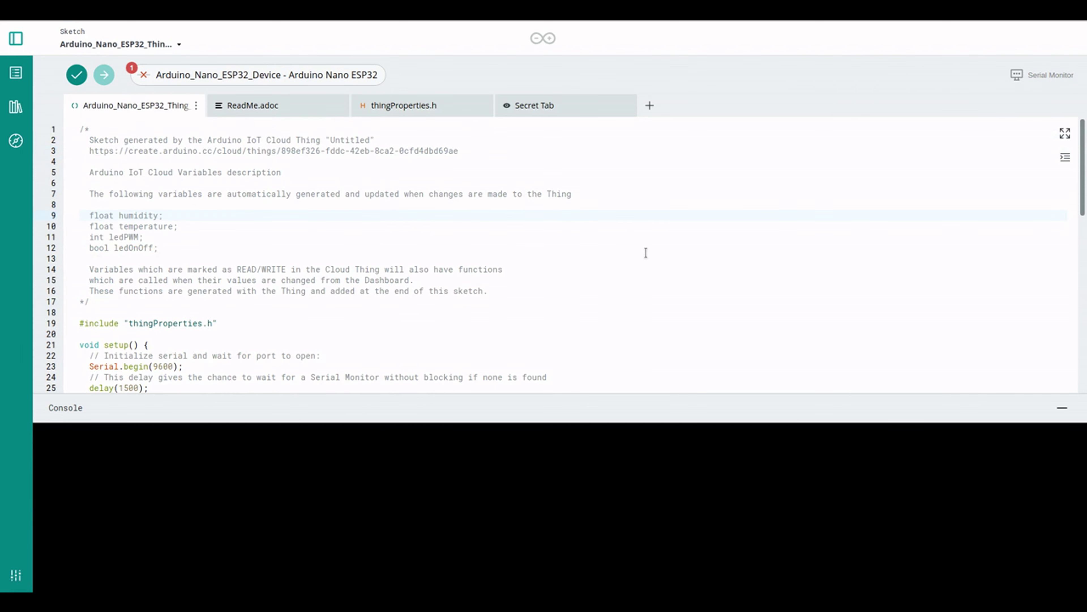
scroll(708, 241, "down", 4)
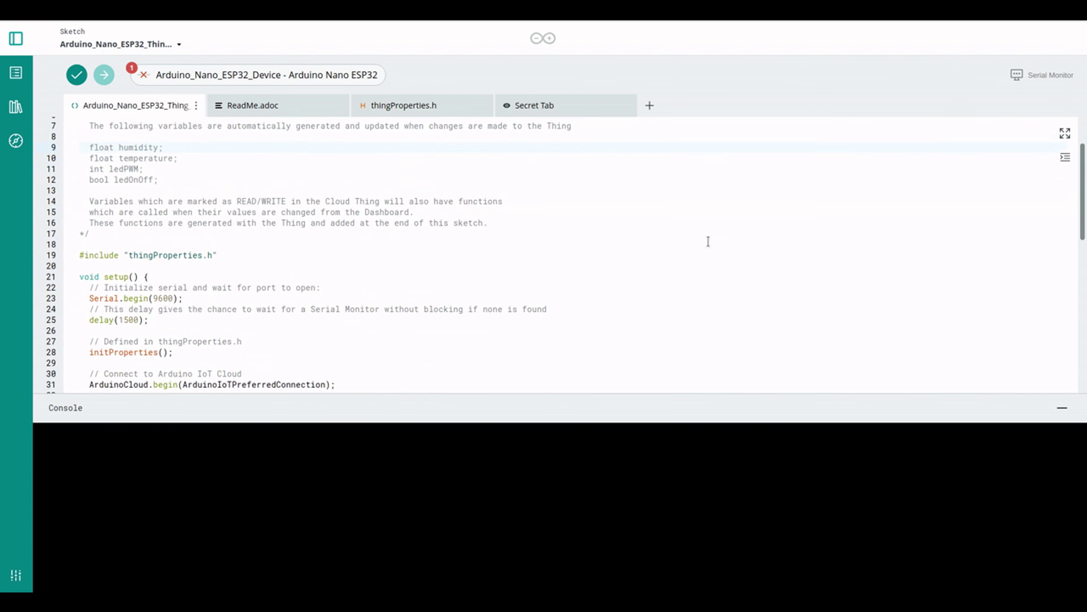
scroll(708, 242, "down", 10)
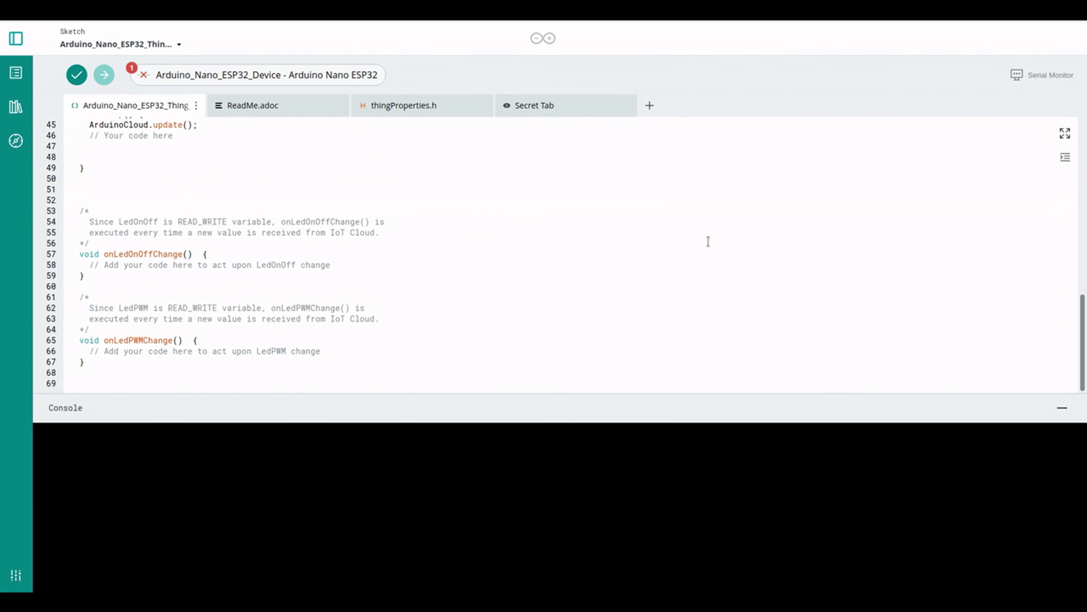
scroll(709, 241, "up", 14)
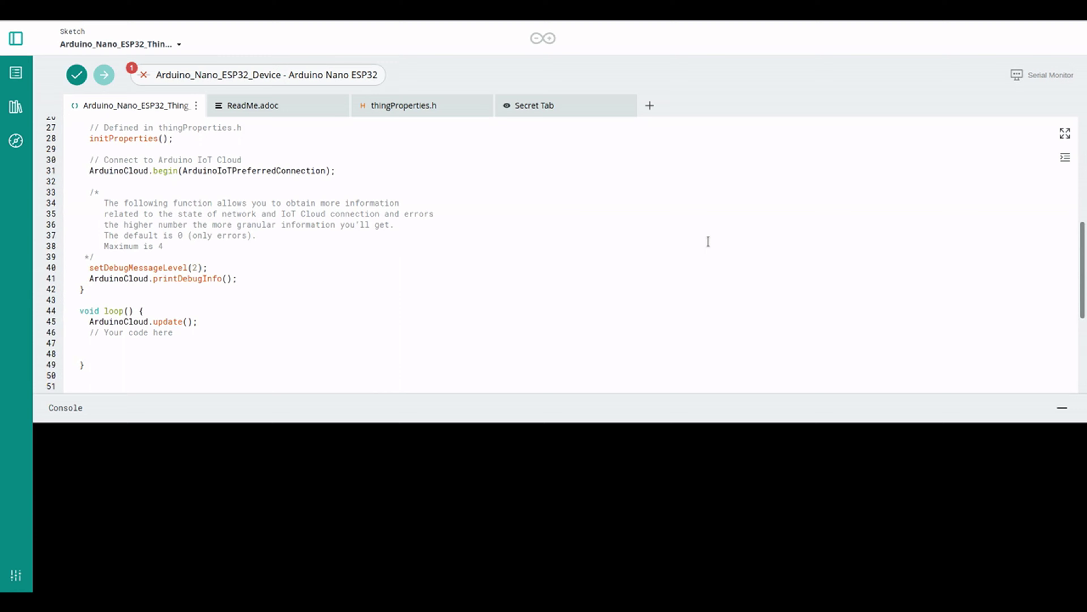
scroll(708, 241, "up", 1)
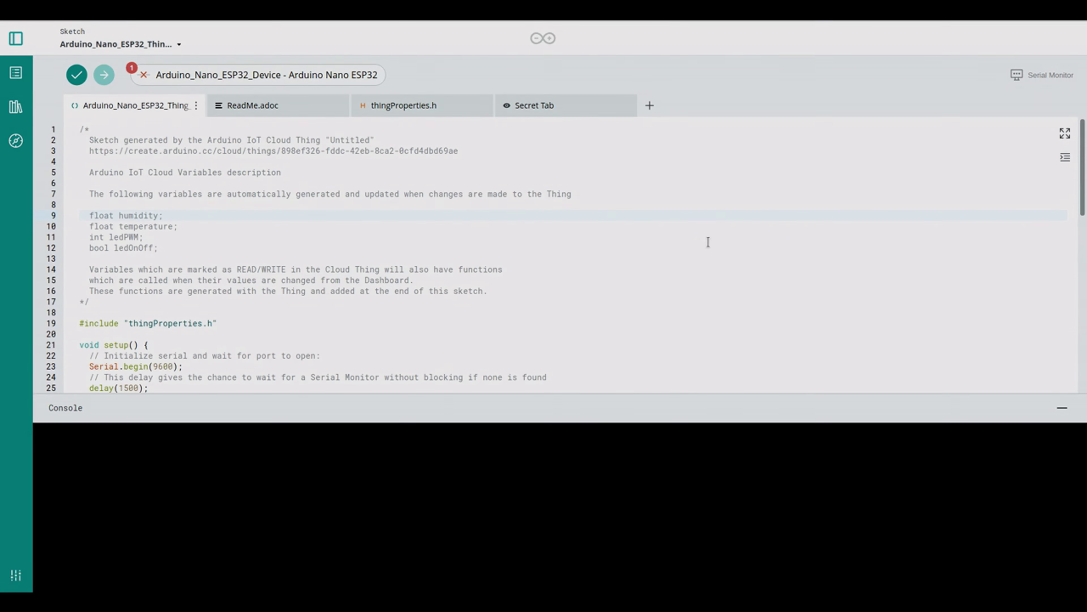